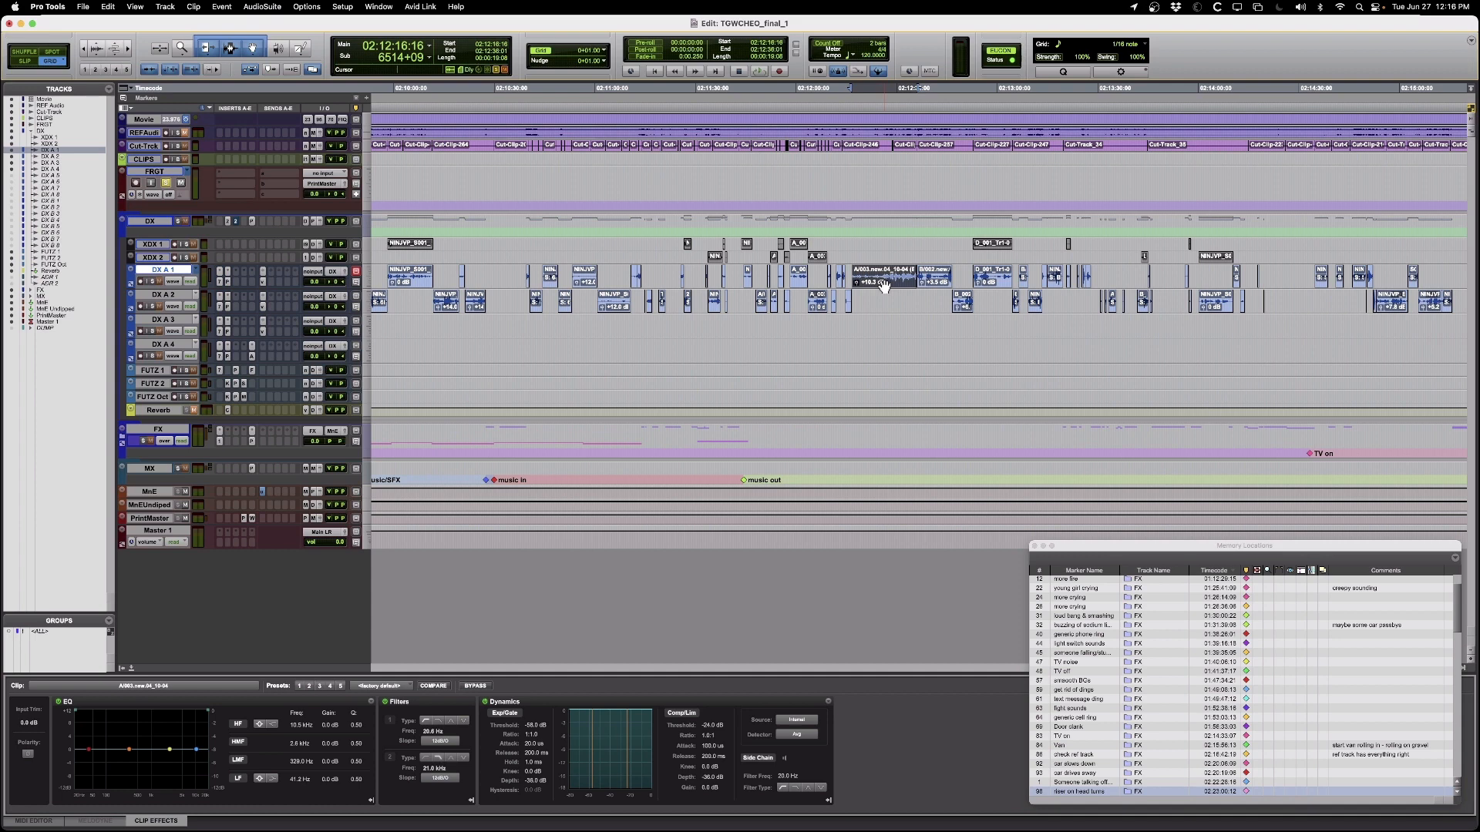
# - Copy the DX A 1 clip to the FRGT track and replace it with the first matching field recorder Boom channel
pyautogui.moveTo(885, 283); pyautogui.dragTo(892, 183)
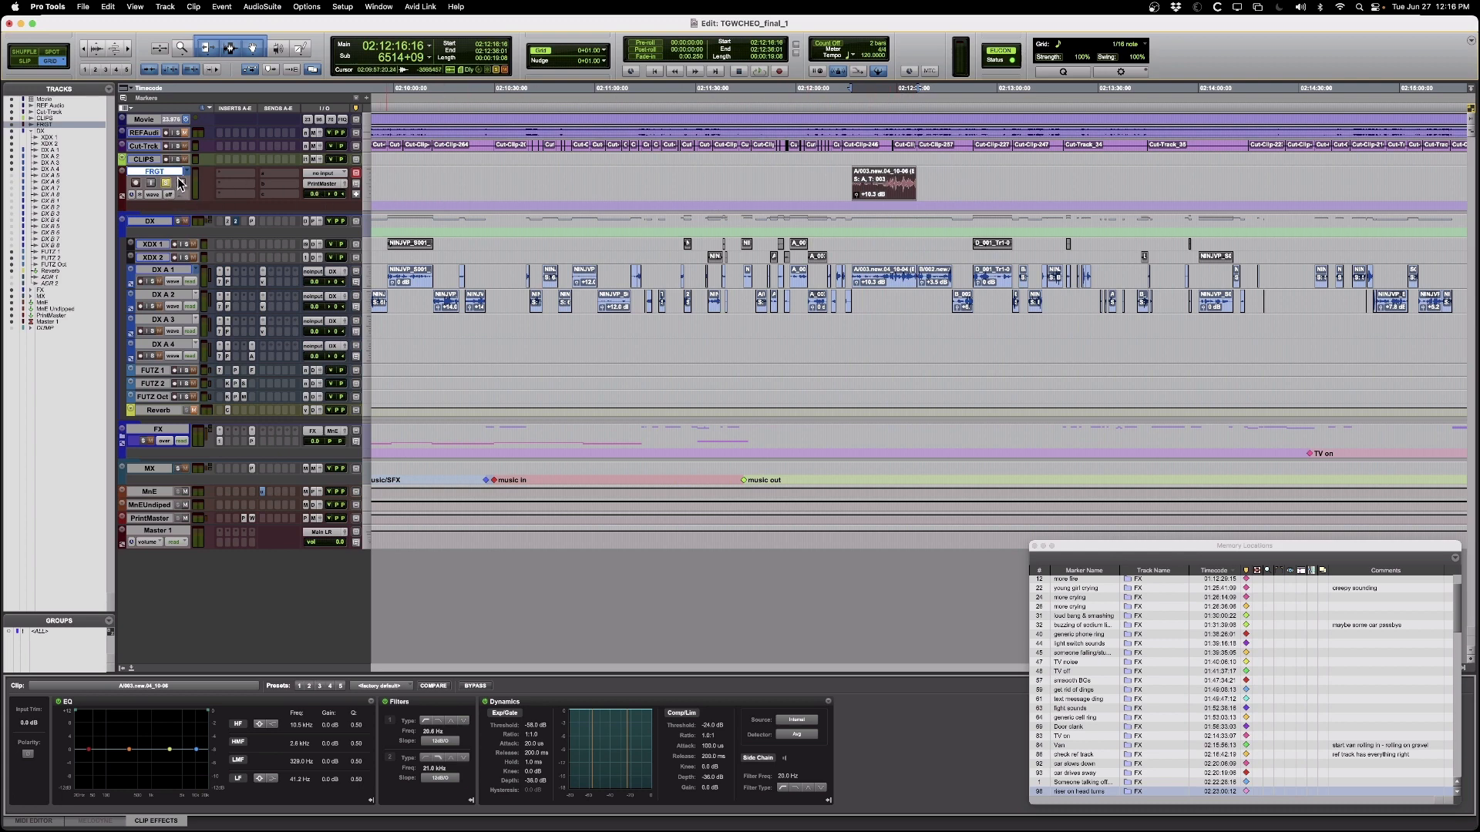
pyautogui.rightClick(908, 188)
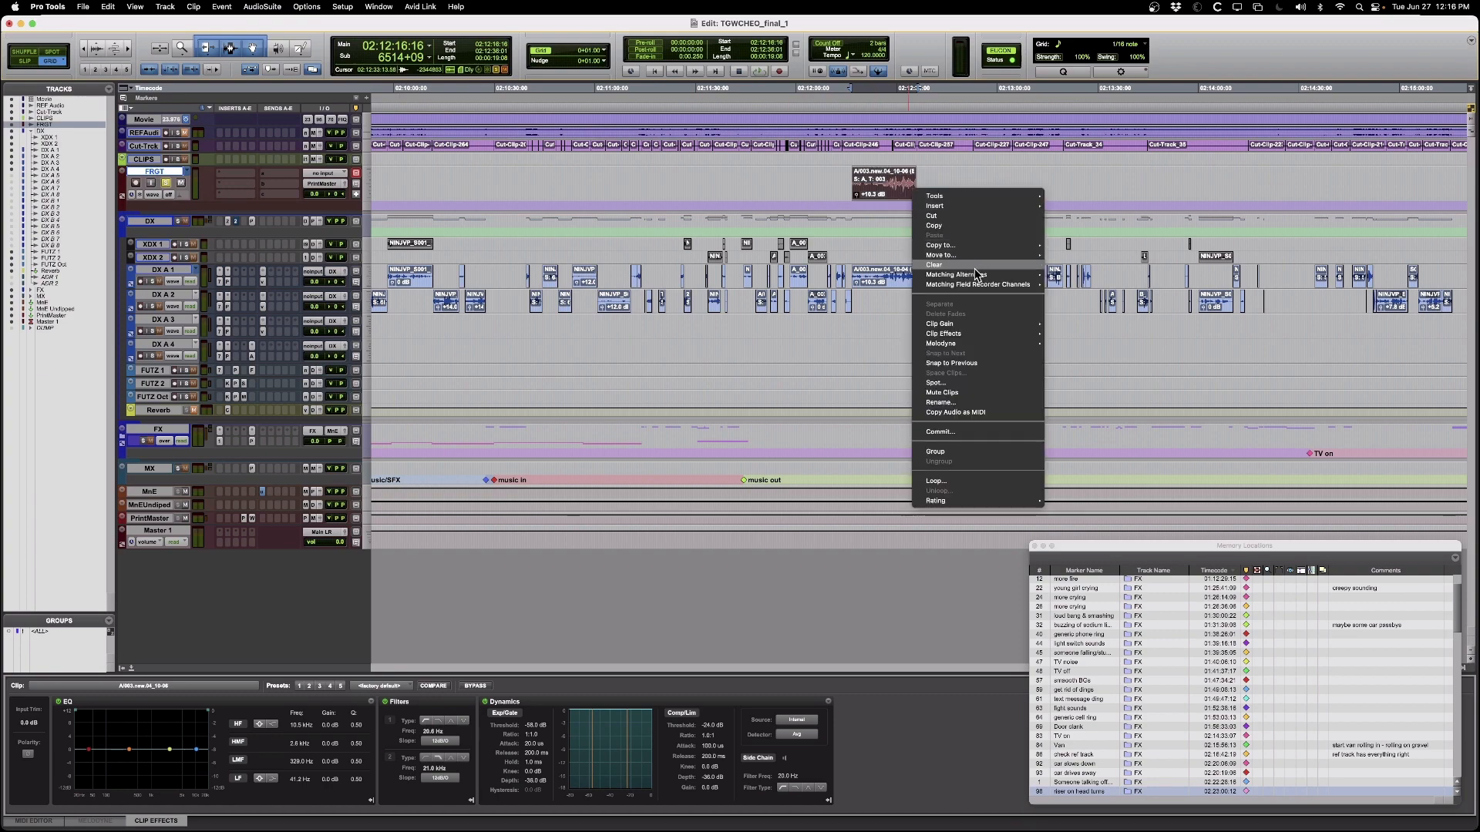
pyautogui.moveTo(977, 286)
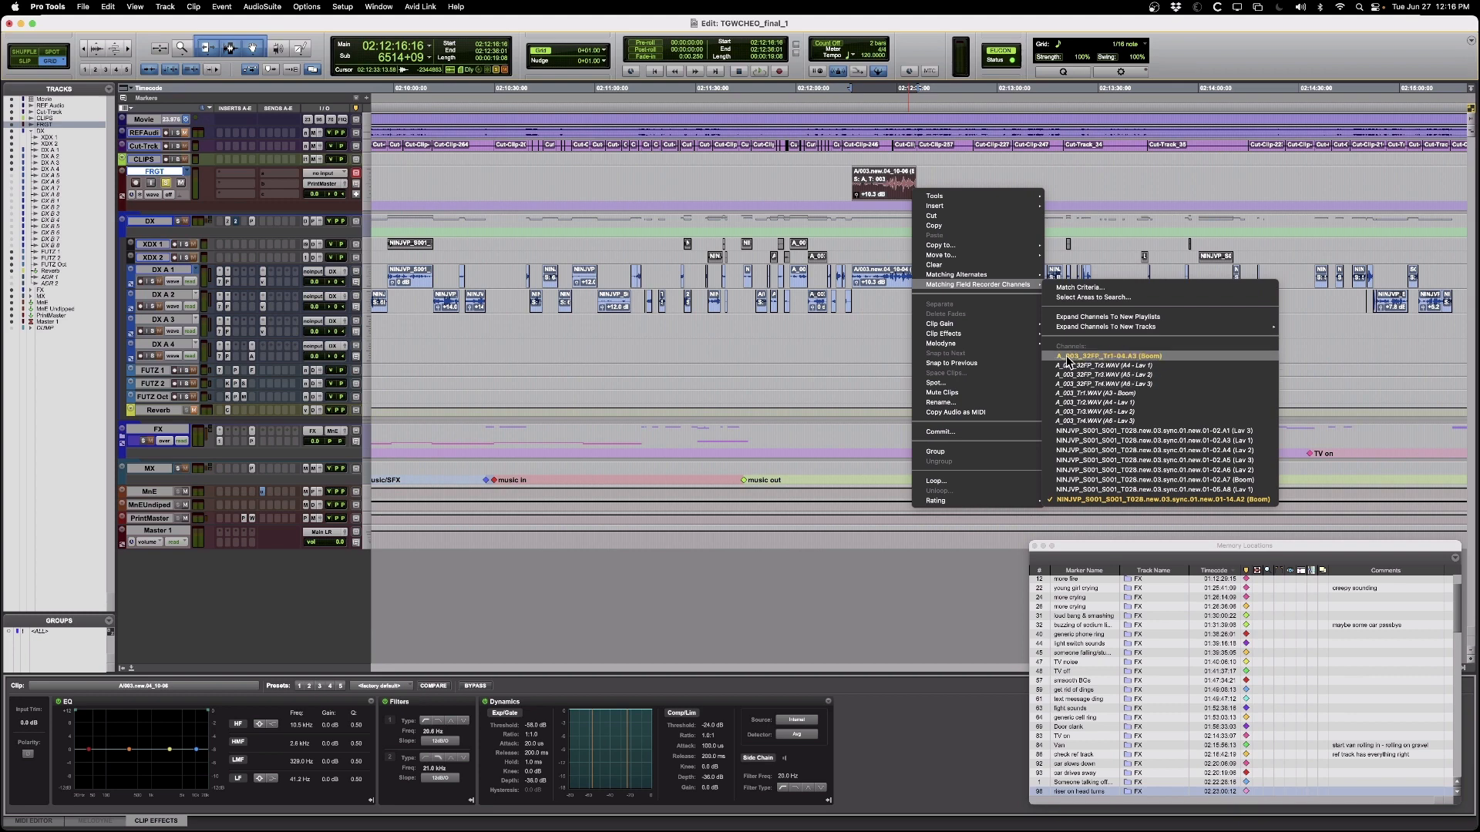
pyautogui.click(1125, 357)
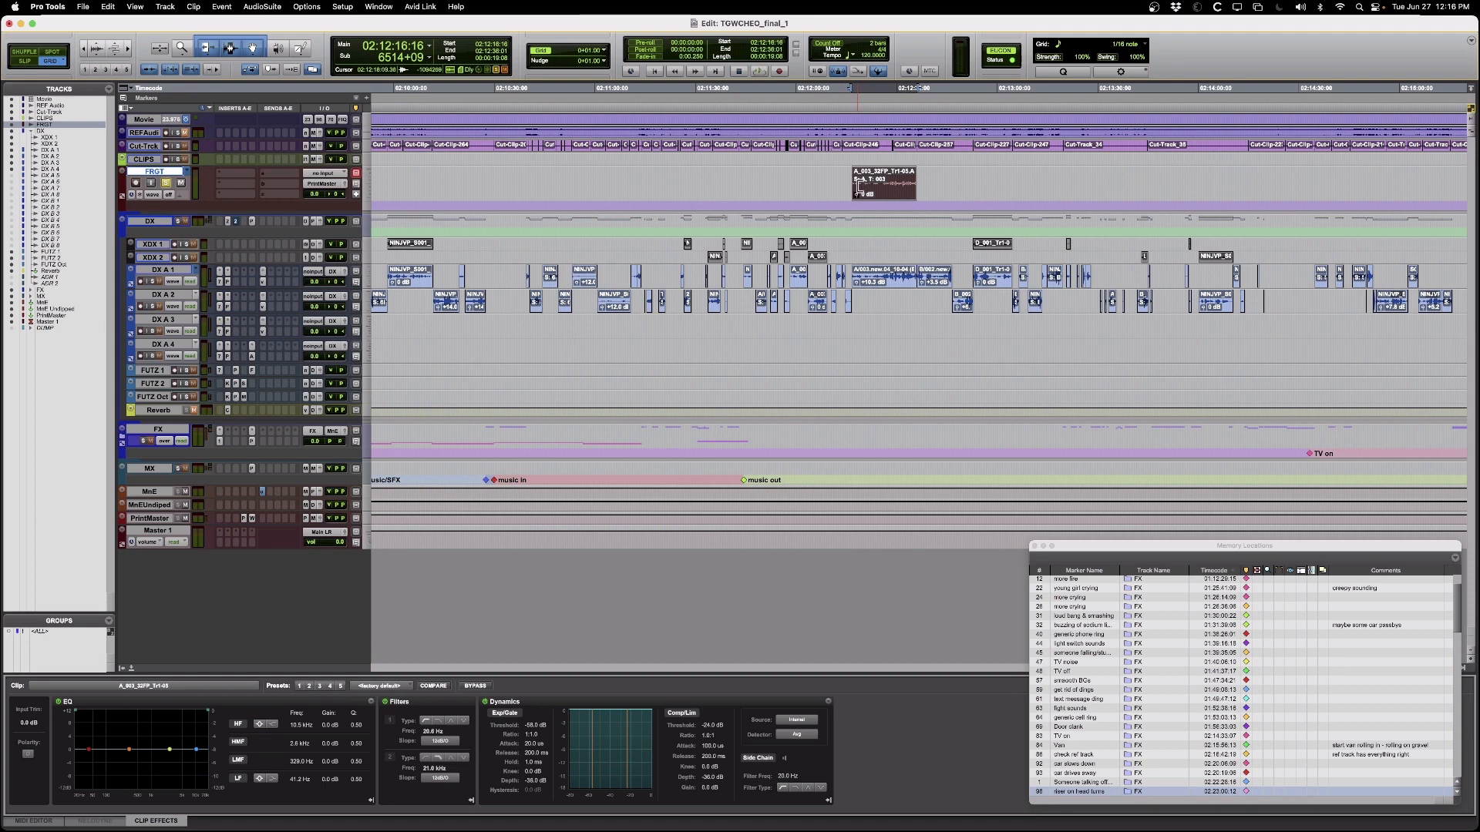
# - Extend the boom clip on FRGT in both directions to the full take, starting at 02:10:54:19
pyautogui.moveTo(856, 185); pyautogui.dragTo(512, 204)
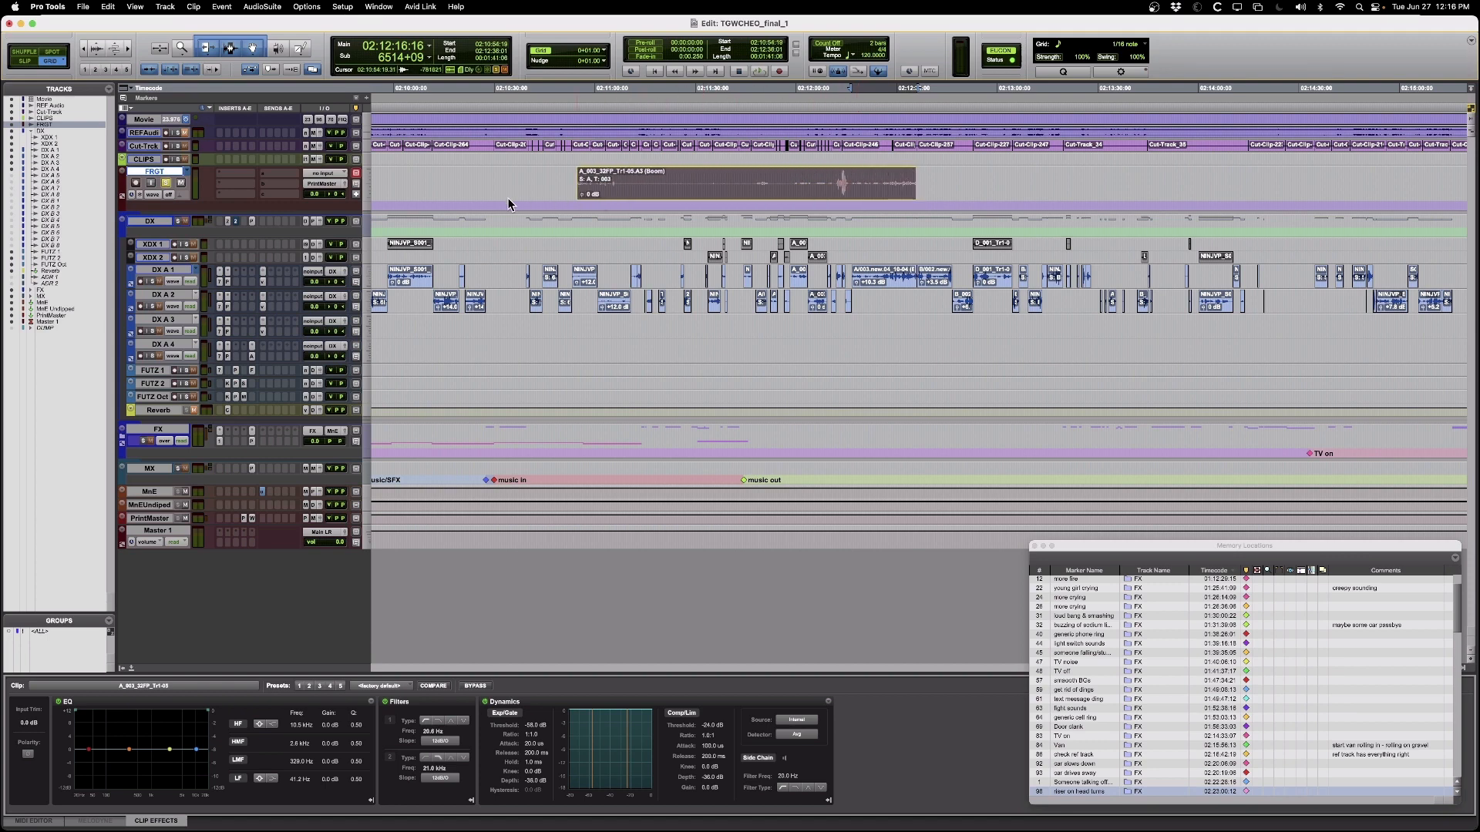
pyautogui.moveTo(912, 183); pyautogui.dragTo(1238, 181)
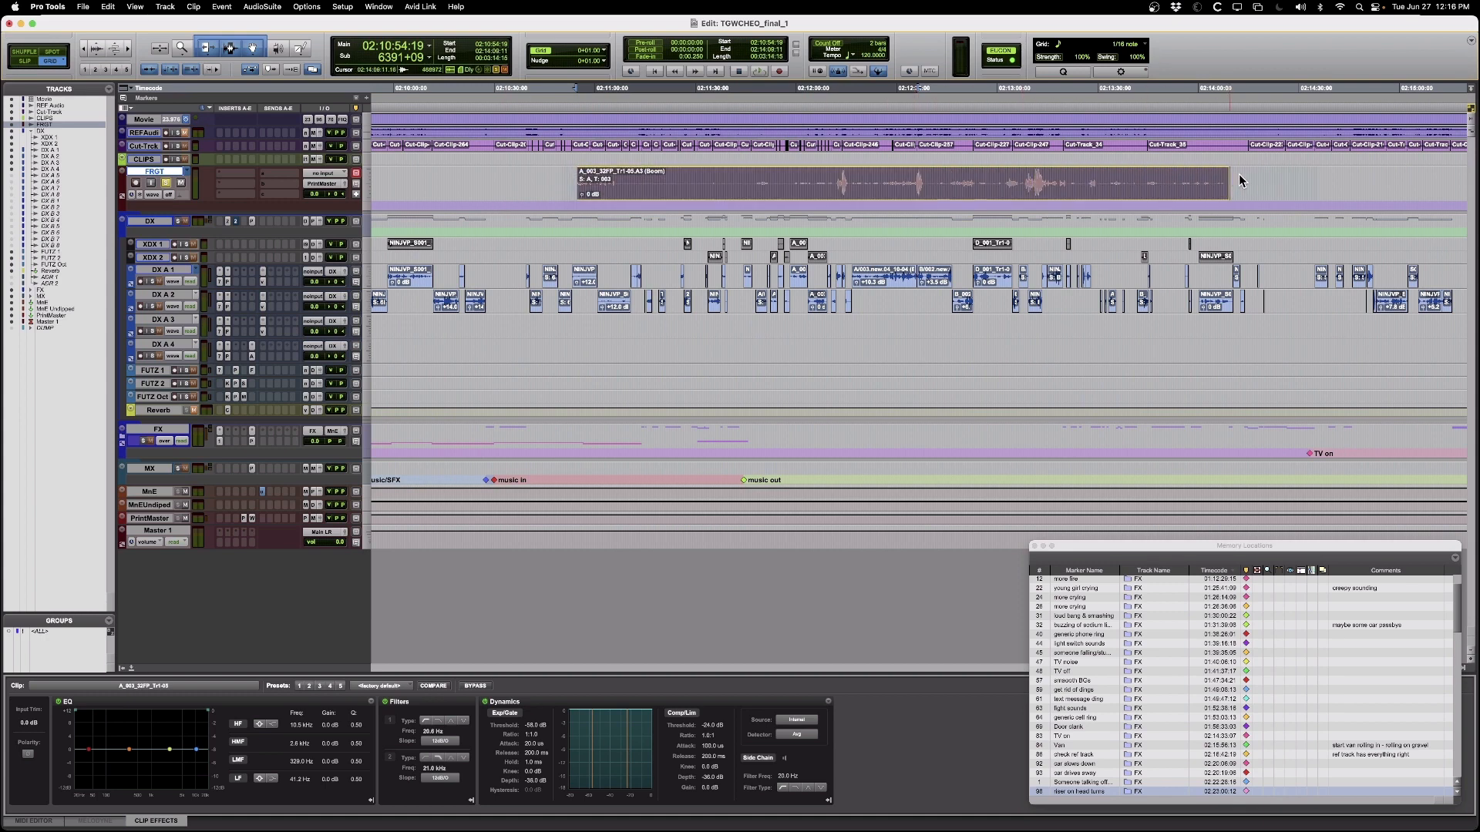
pyautogui.click(1357, 181)
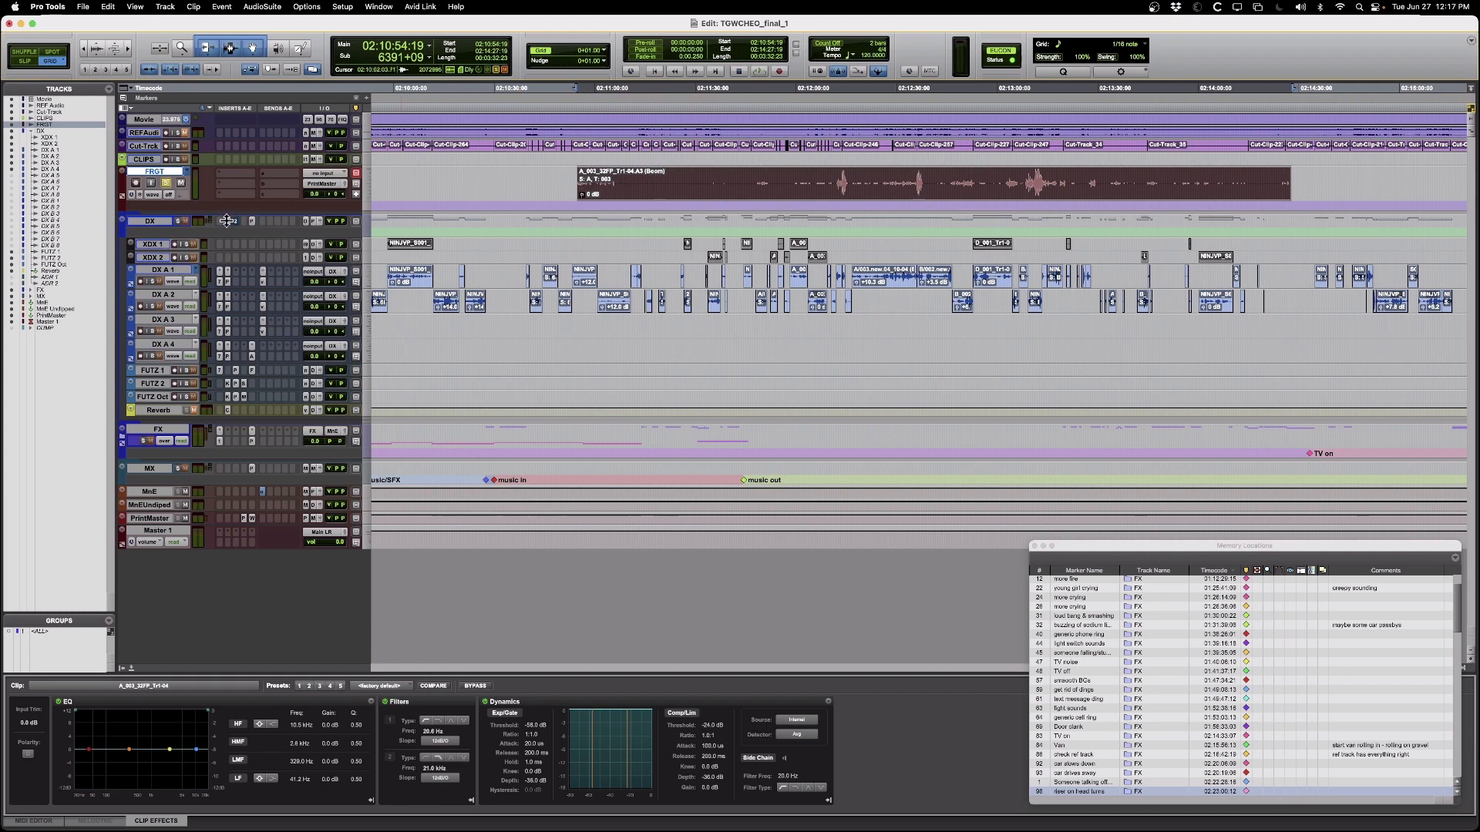
# - Enlarge the FRGT track and play the quiet passage near the beginning of the boom clip
pyautogui.moveTo(226, 221); pyautogui.dragTo(218, 405)
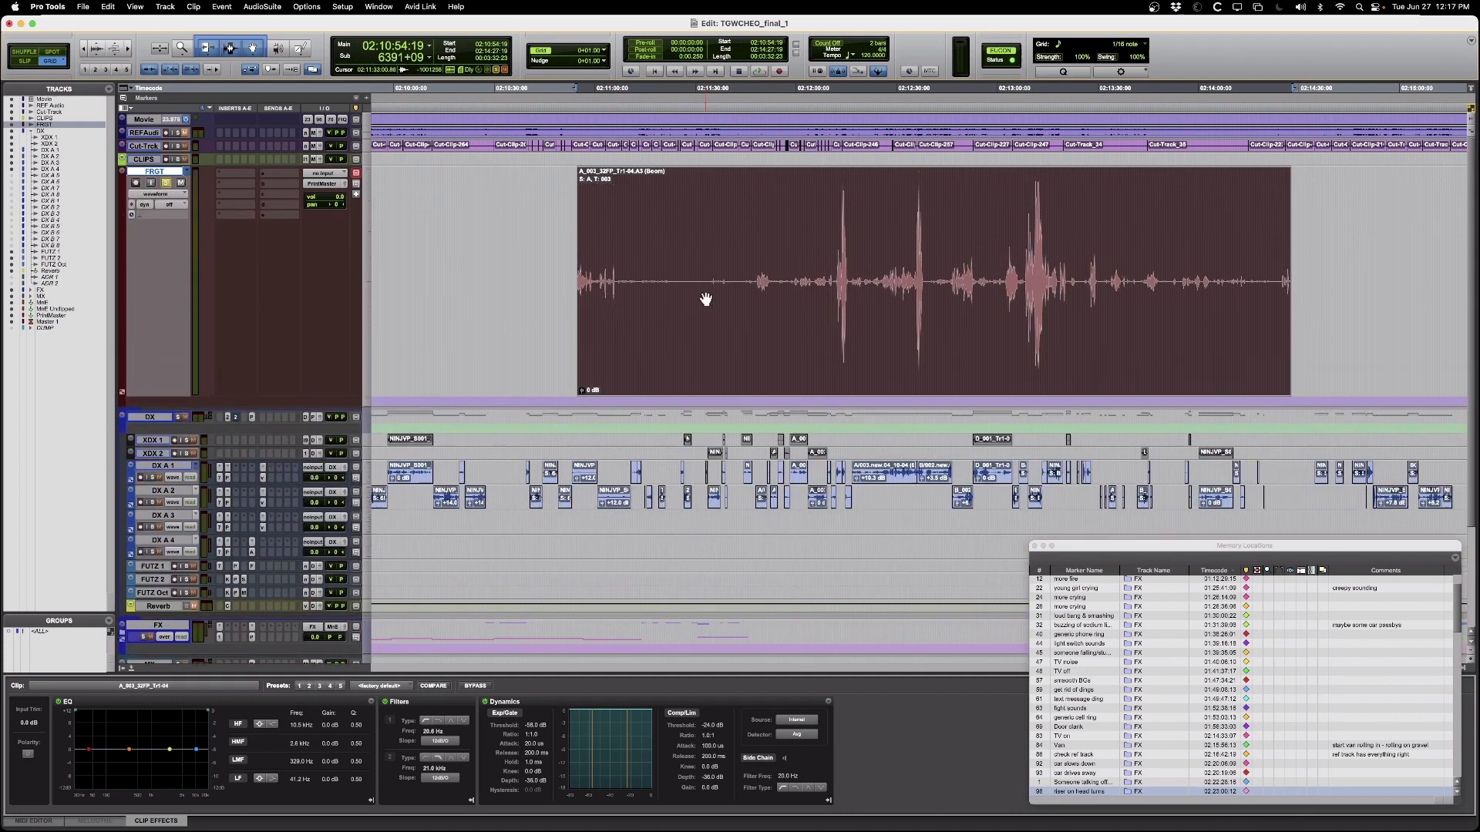
pyautogui.press('super+bracketright')
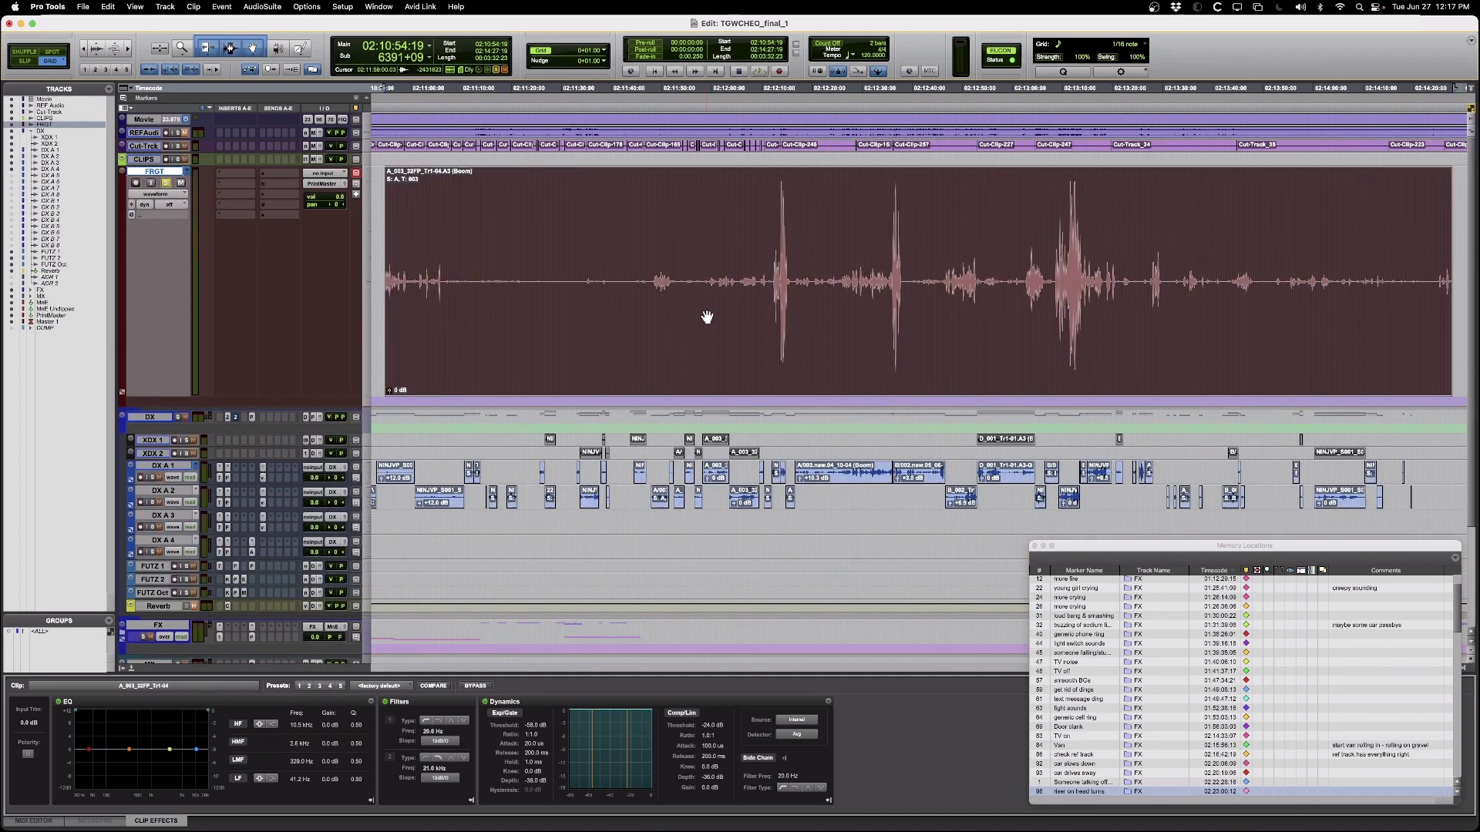
pyautogui.click(462, 250)
pyautogui.press('space')
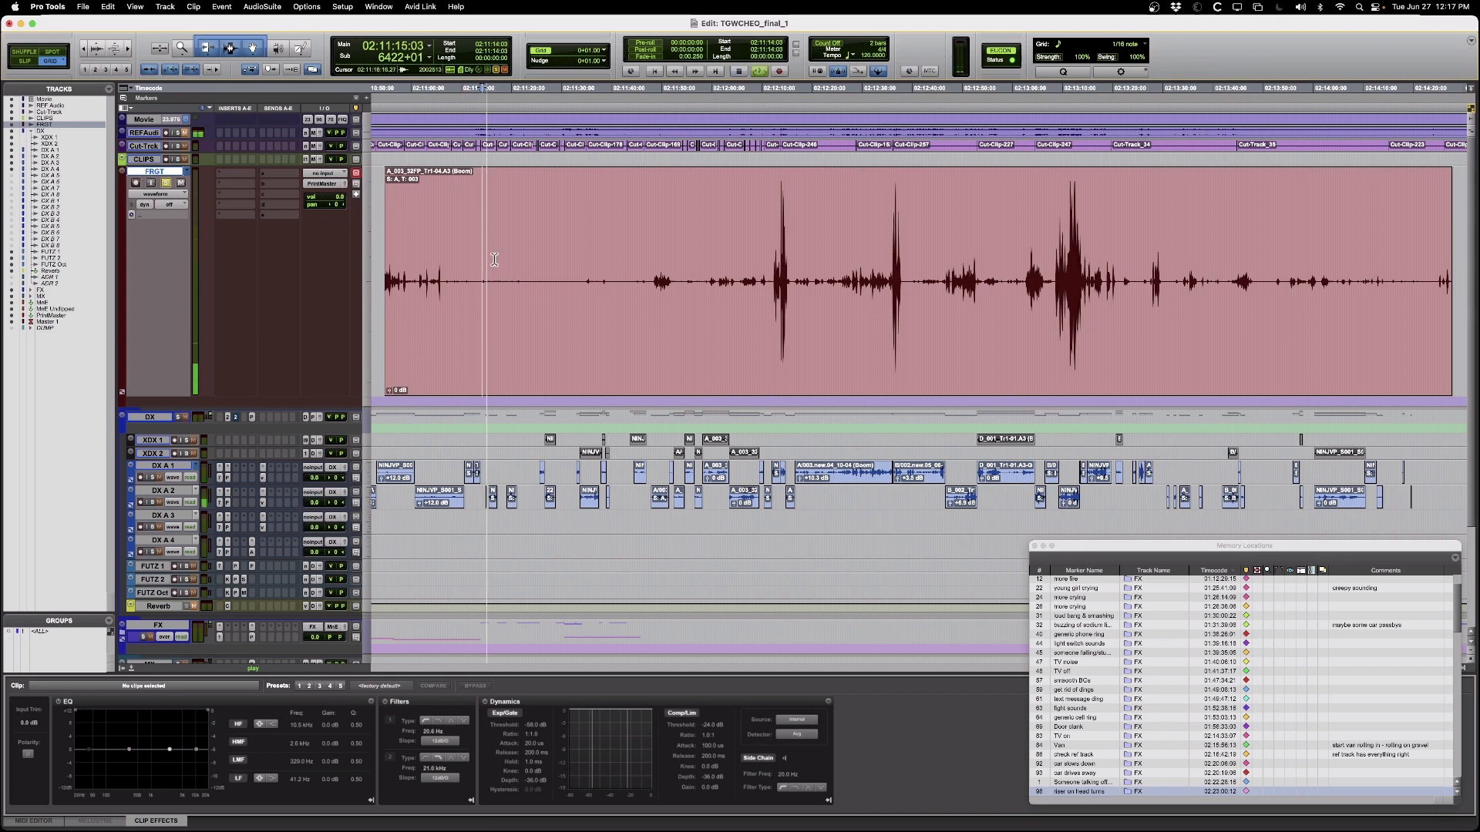
pyautogui.press('space')
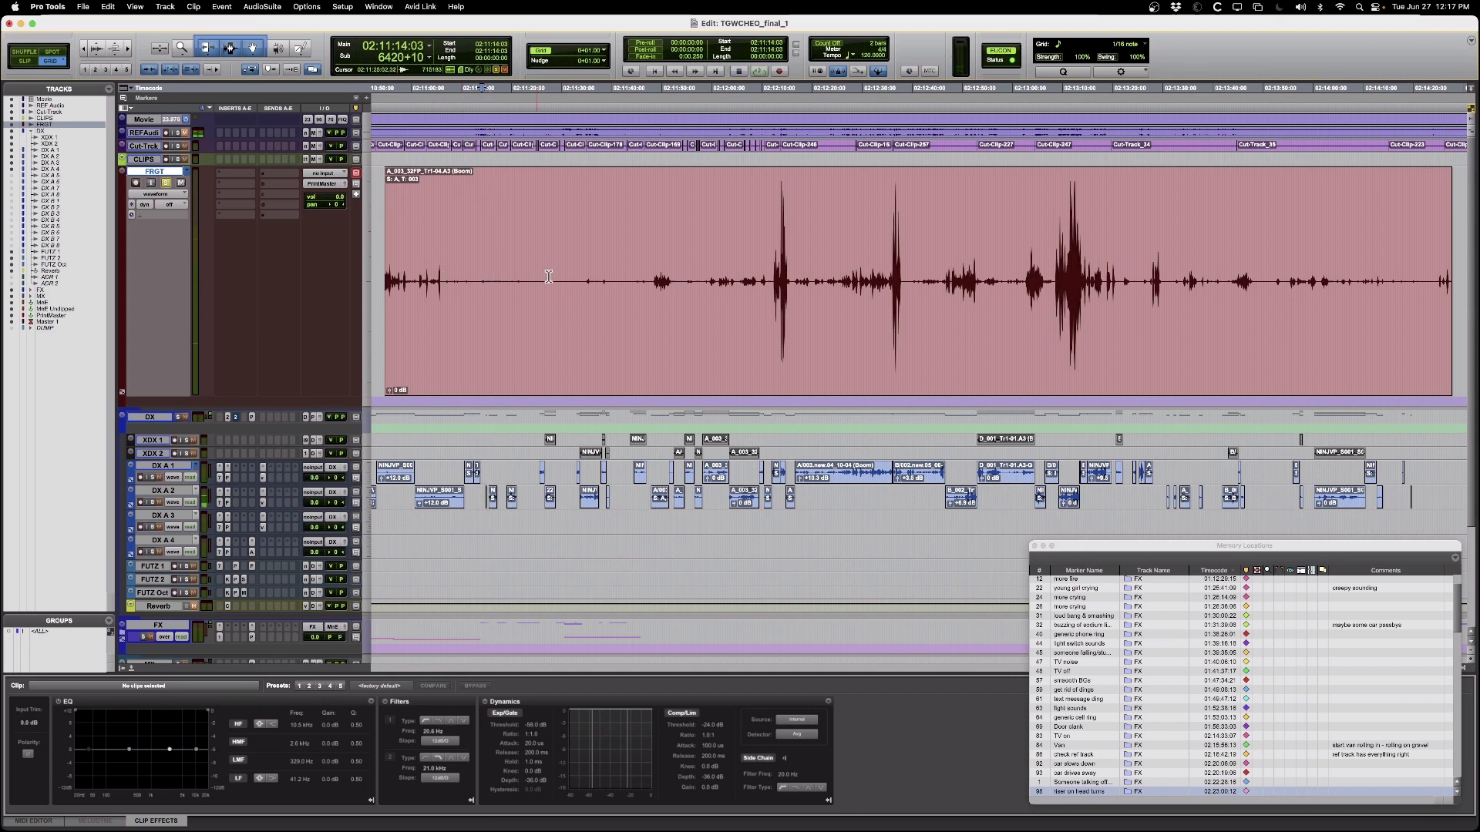
# - Run Strip Silence on the whole boom clip and extract its quiet passages, leaving only the room tone segments
pyautogui.click(516, 344)
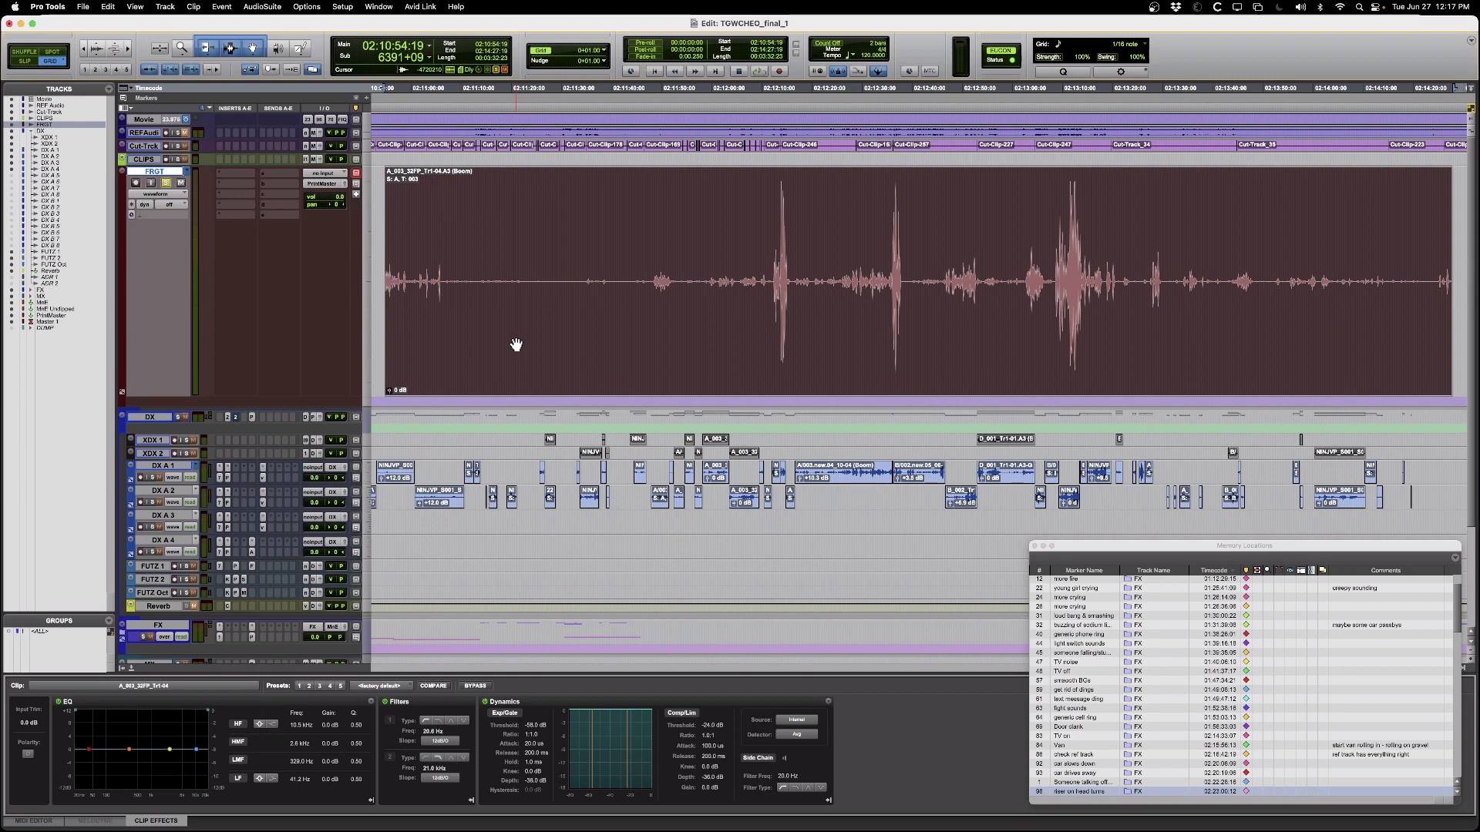
pyautogui.press('super+u')
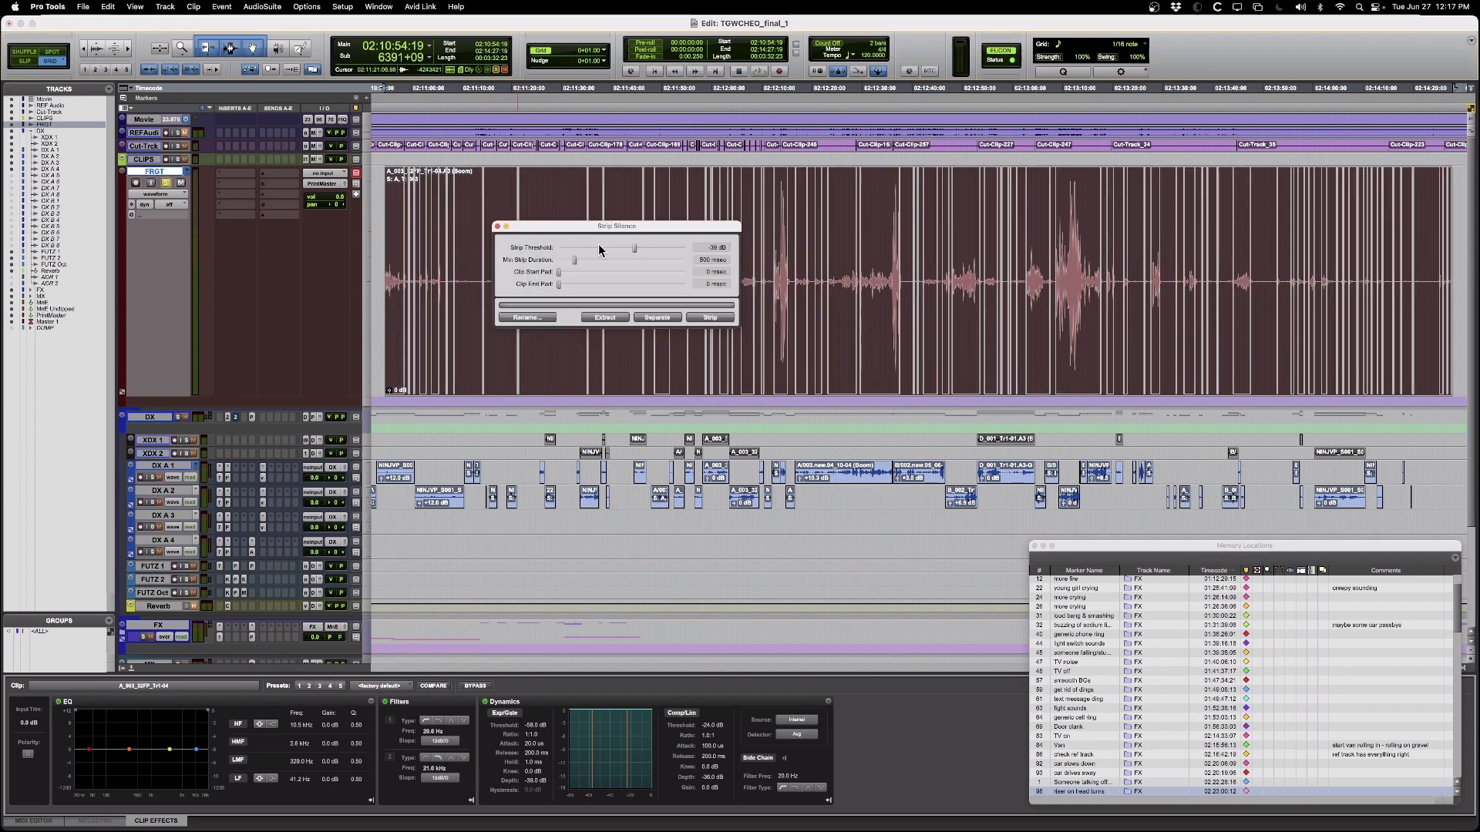
pyautogui.moveTo(635, 248); pyautogui.dragTo(697, 407)
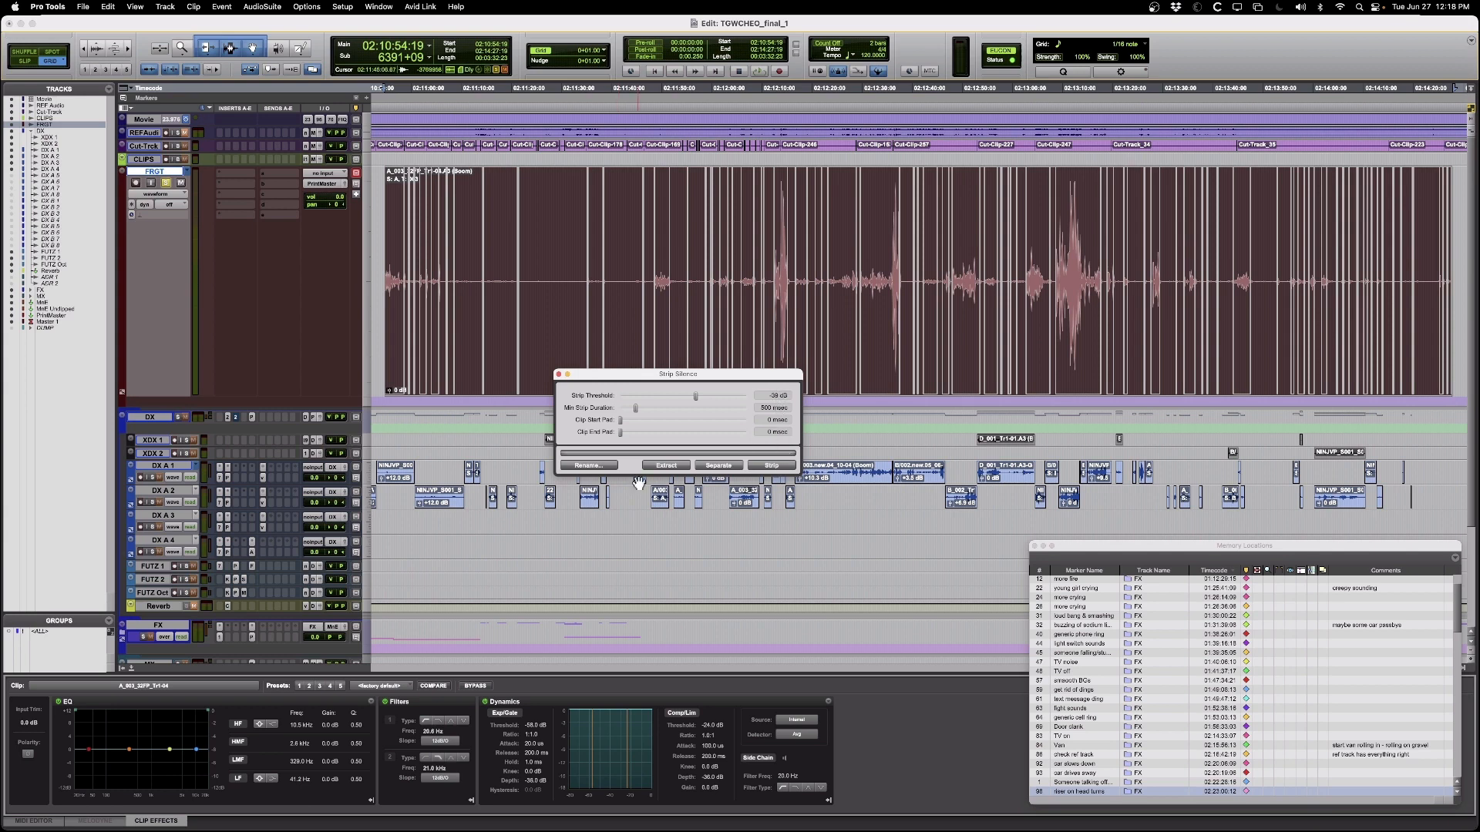
pyautogui.click(666, 466)
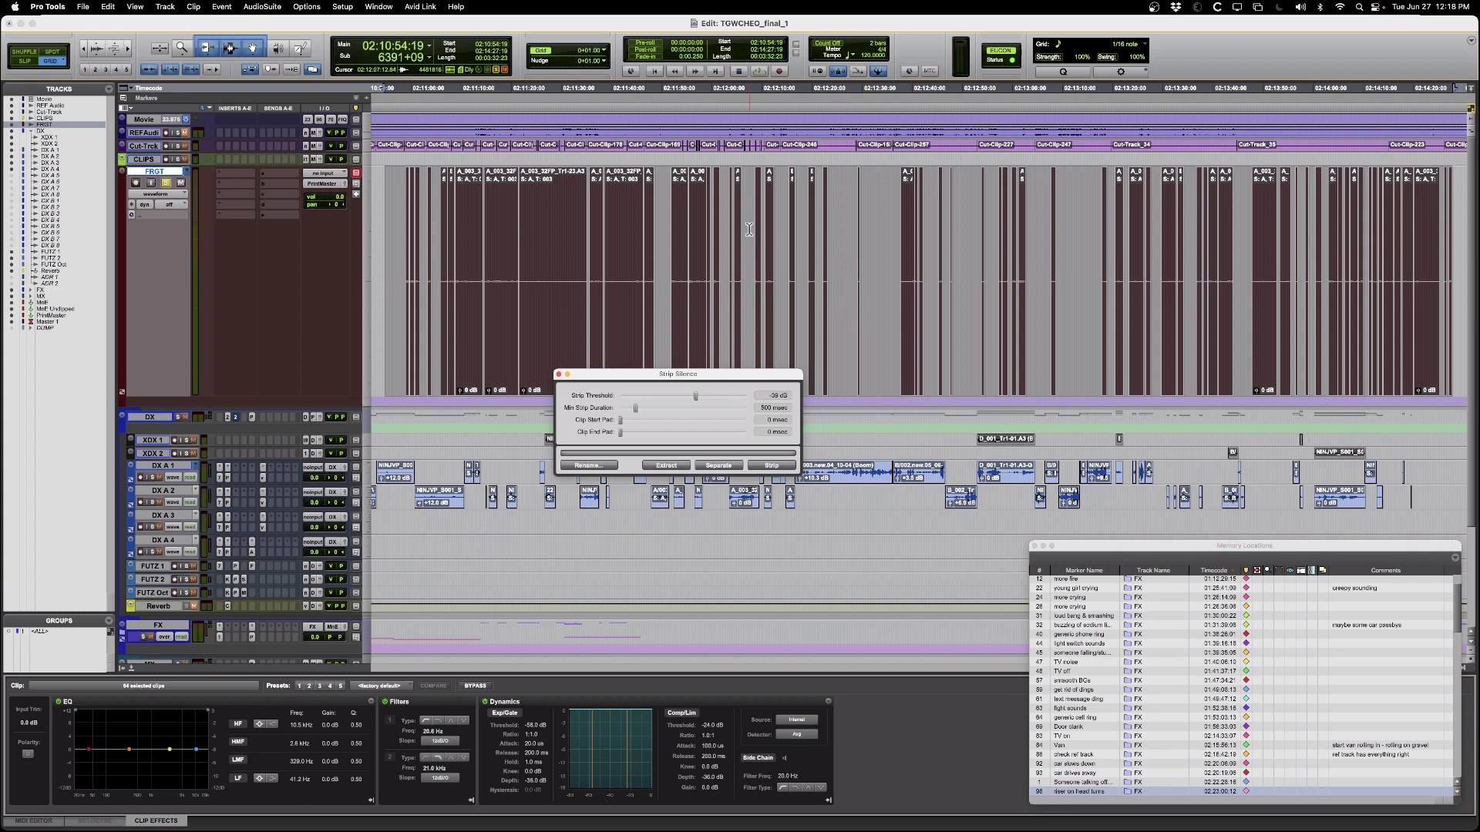
# - Delete the extracted segments before the long clip starting around 02:11:21, and close the Strip Silence window
pyautogui.click(398, 257)
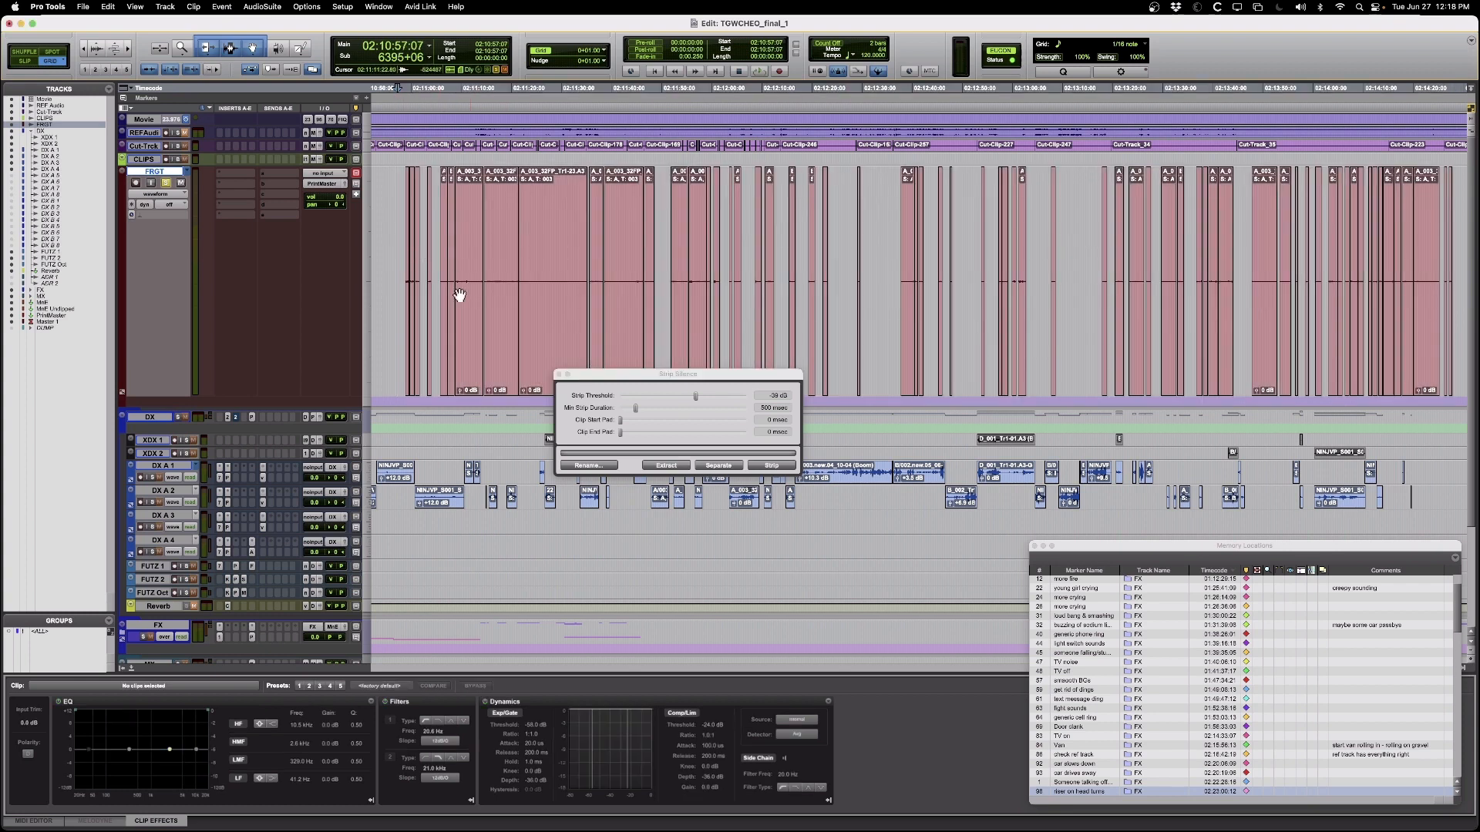
pyautogui.click(499, 324)
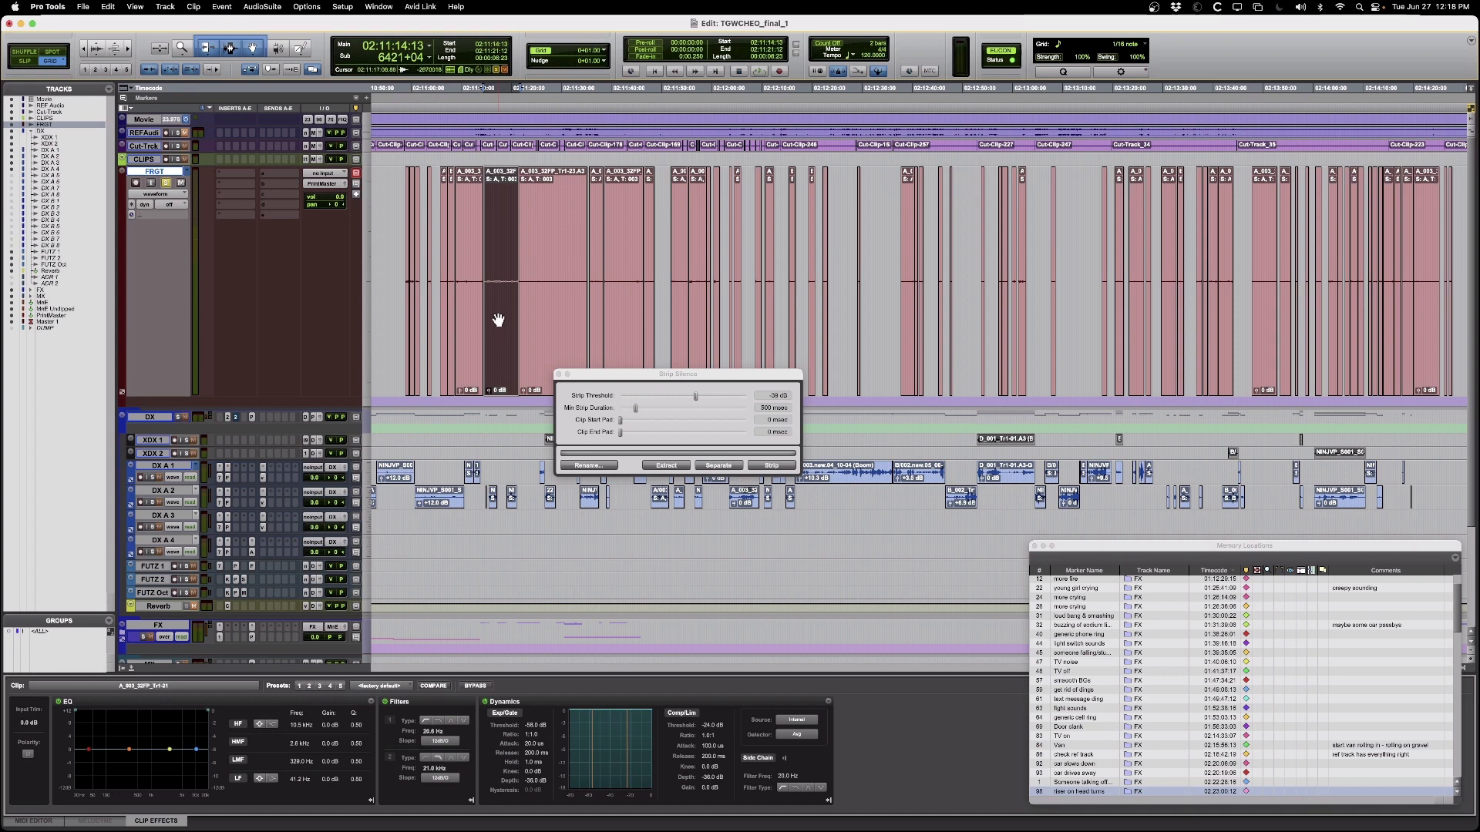
pyautogui.press('Delete')
pyautogui.moveTo(485, 264); pyautogui.dragTo(390, 266)
pyautogui.press('Delete')
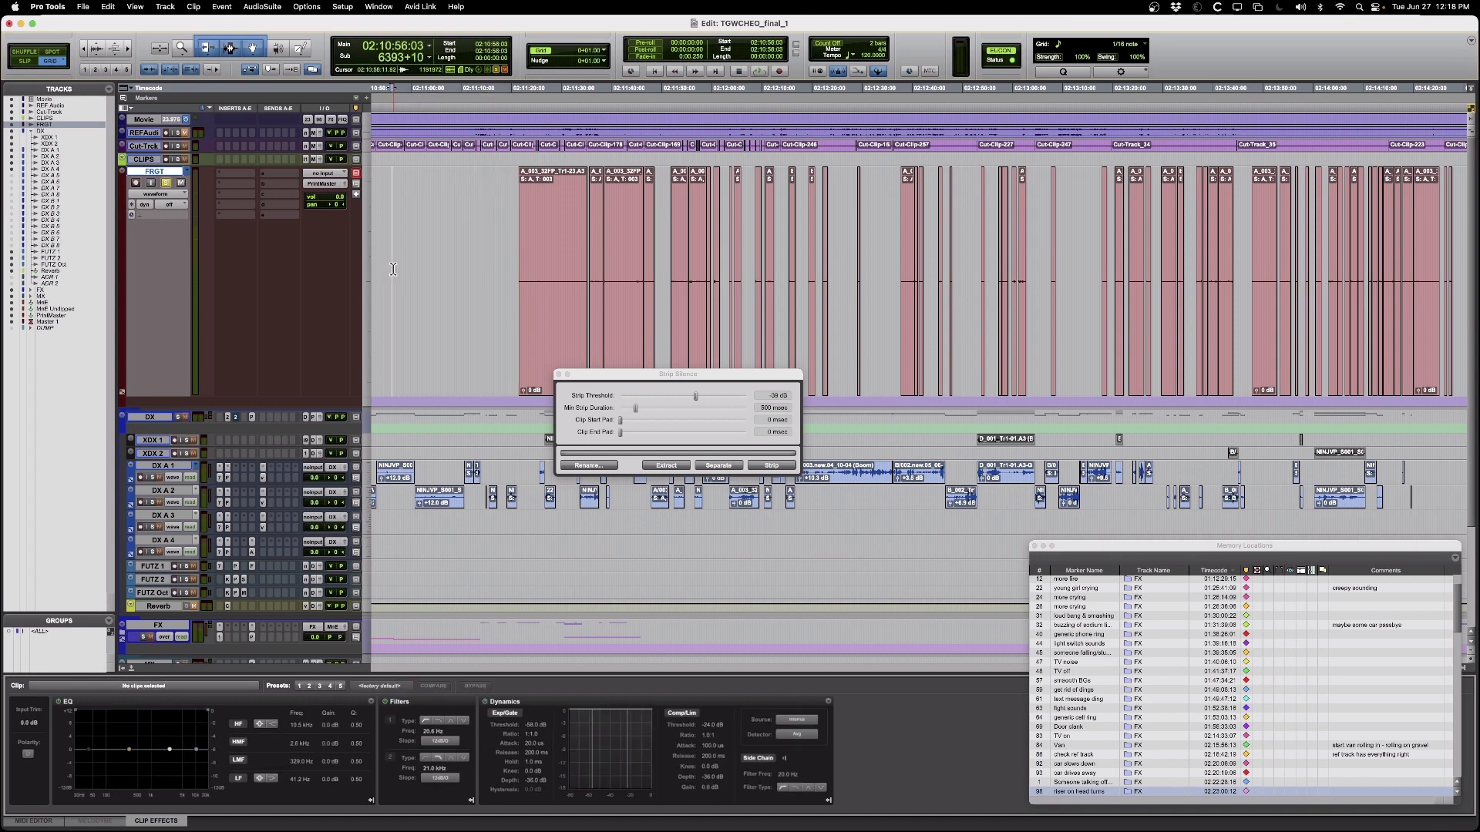
pyautogui.click(568, 309)
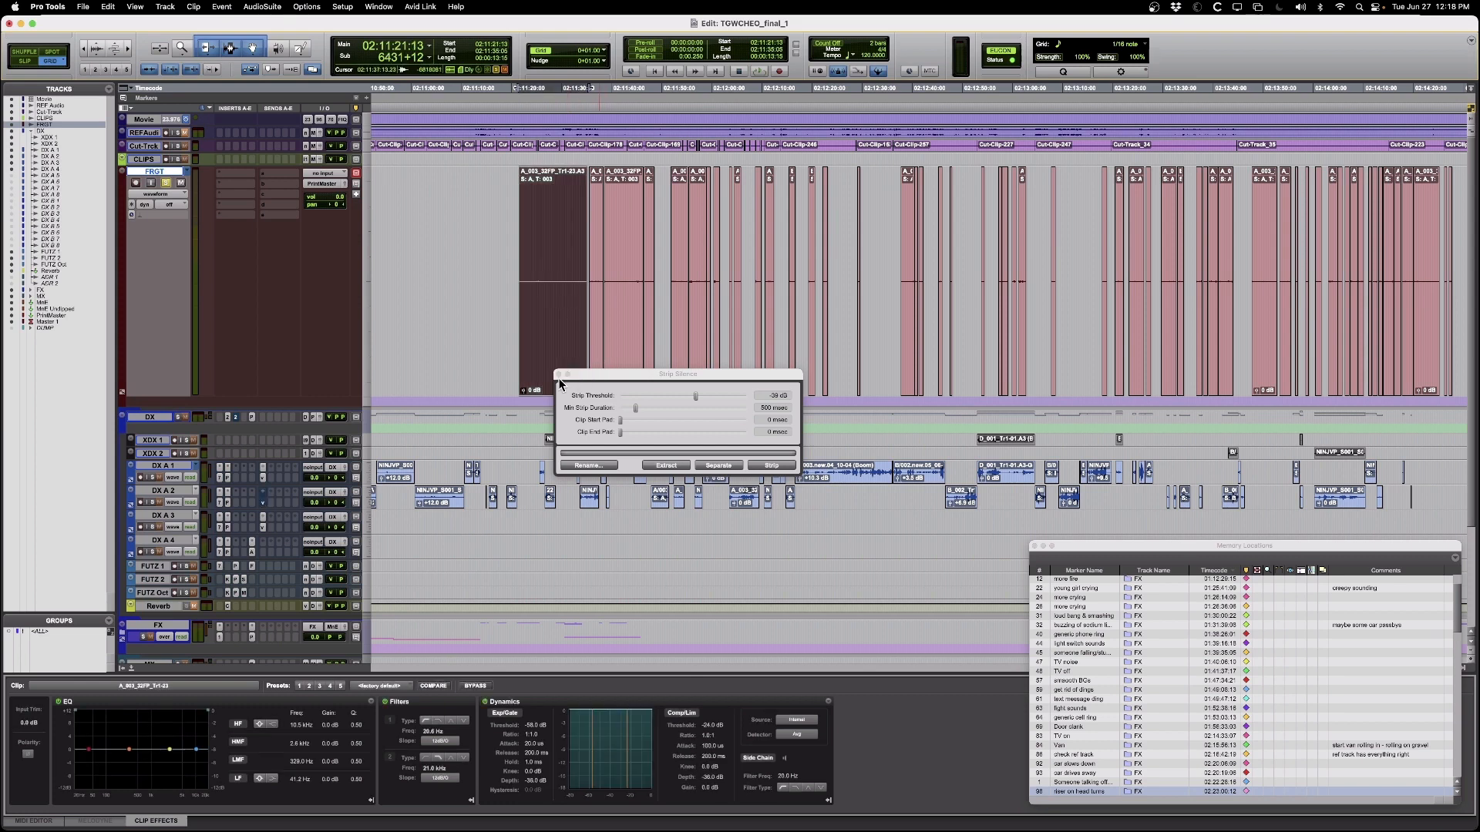
pyautogui.press('super+u')
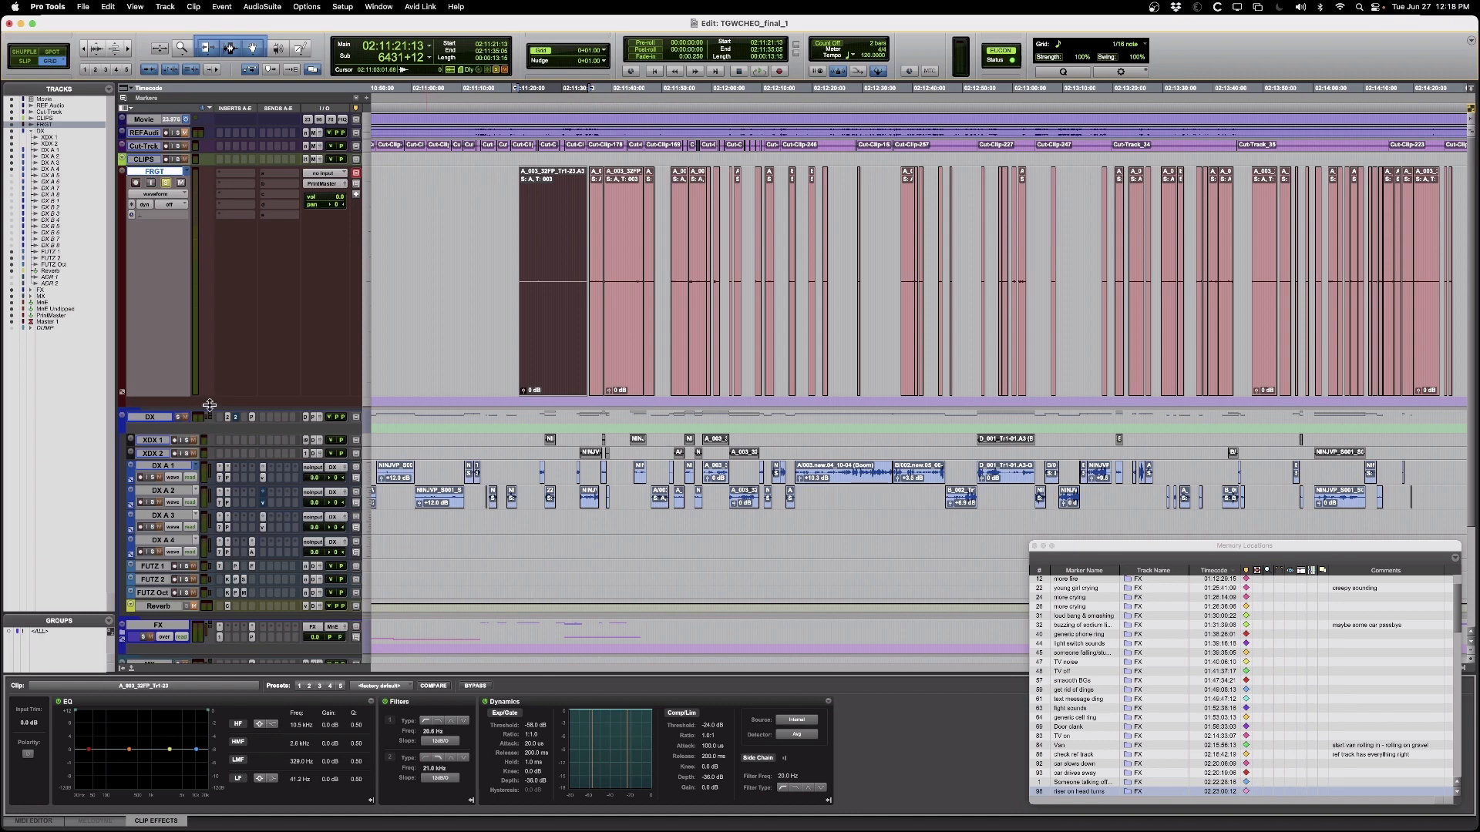
# - Play back the first remaining clip on FRGT to check its room tone for unwanted noises
pyautogui.press('super+bracketright')
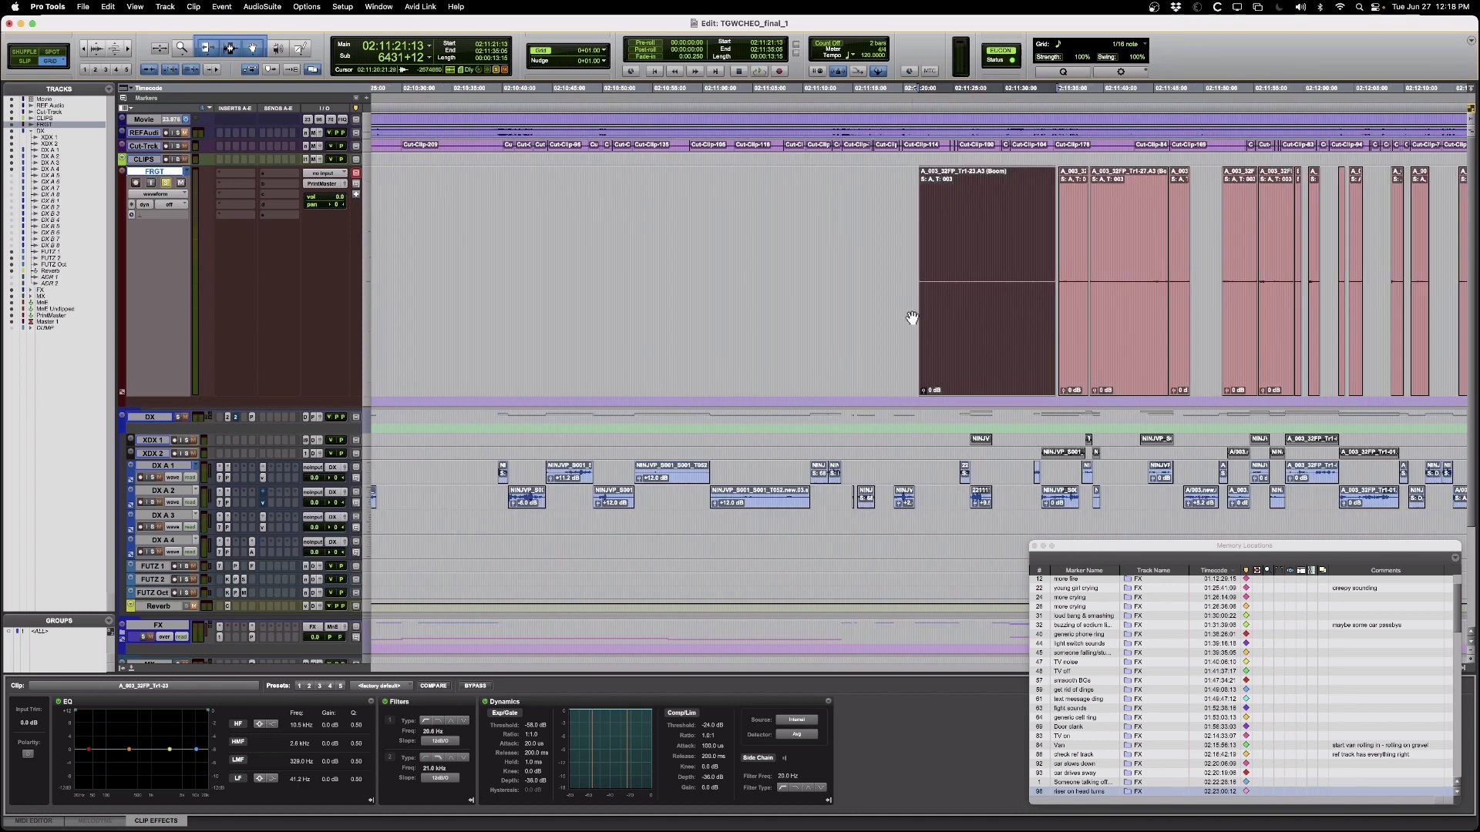
pyautogui.hscroll(10, 912, 318)
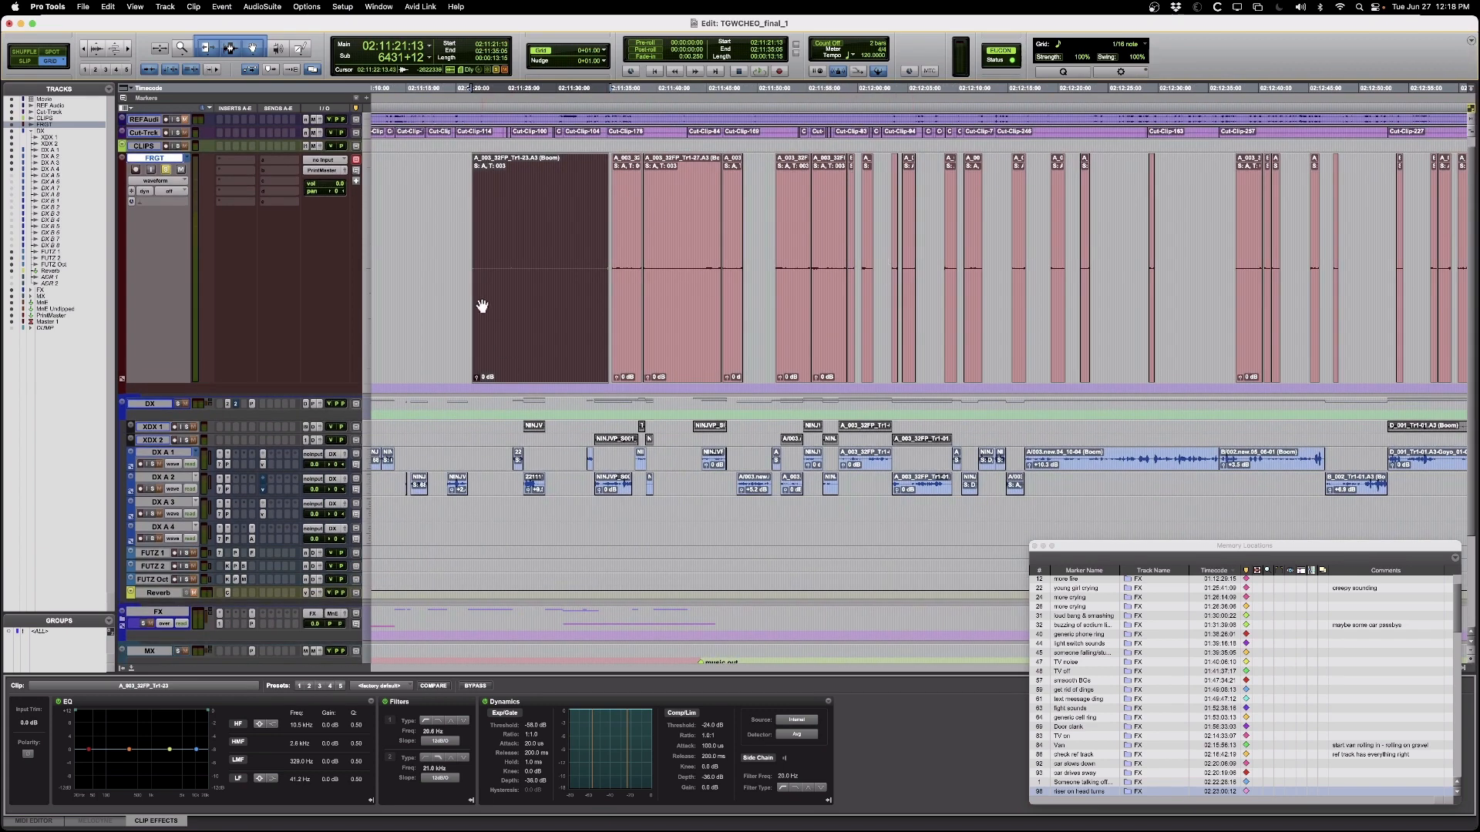
pyautogui.press('space')
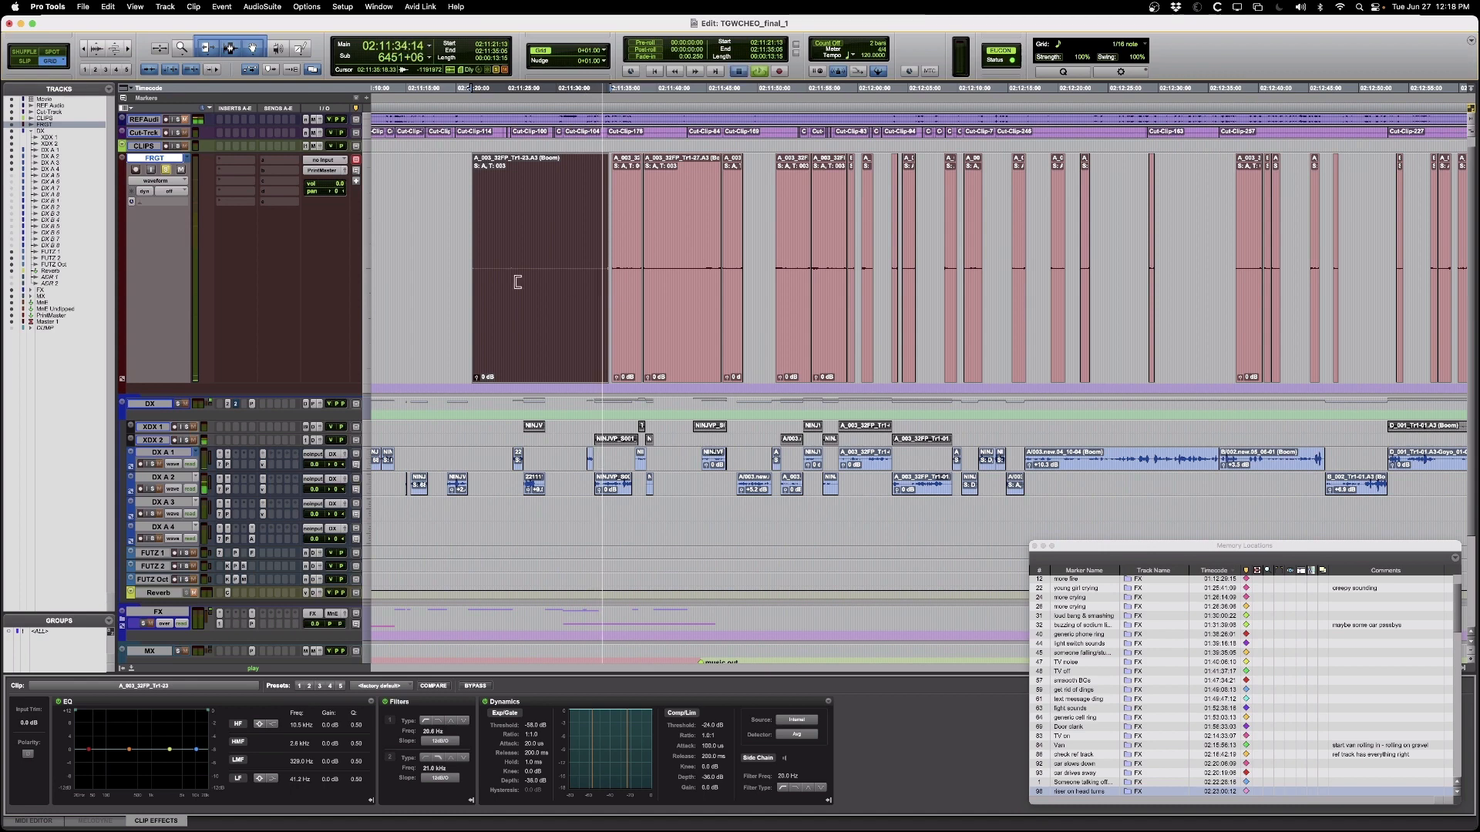
pyautogui.press('space')
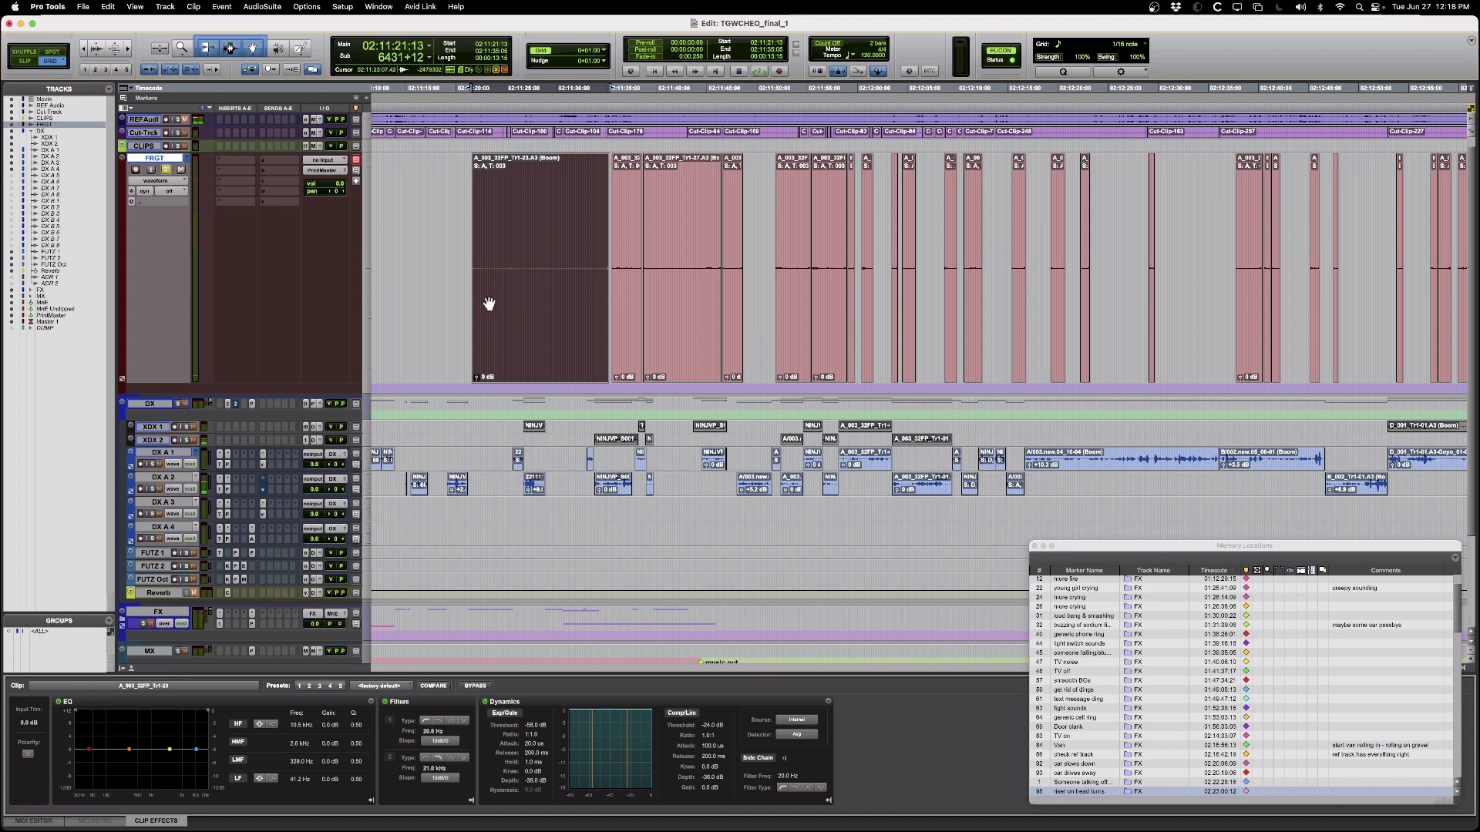
pyautogui.click(462, 264)
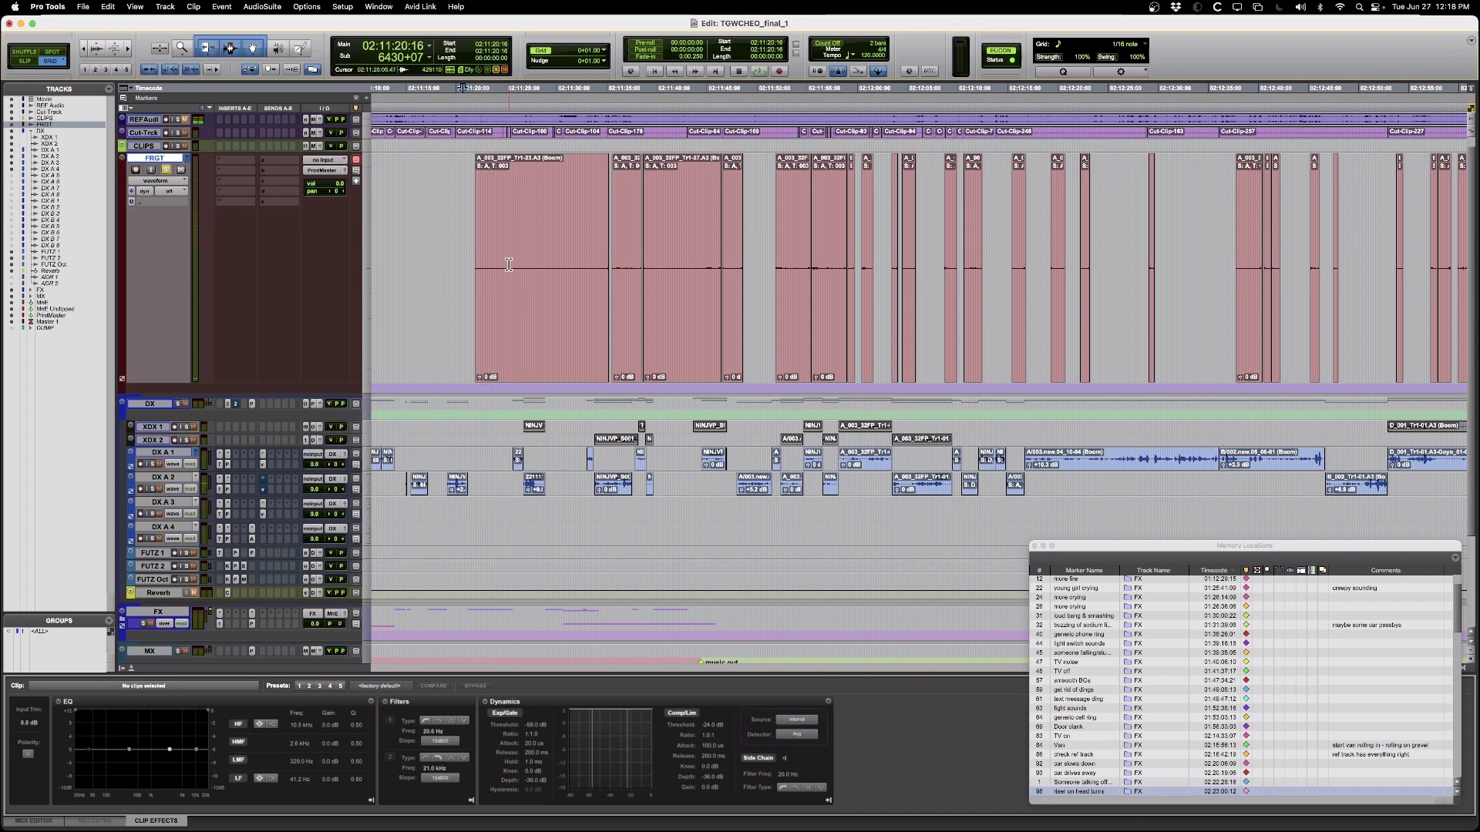
pyautogui.press('space')
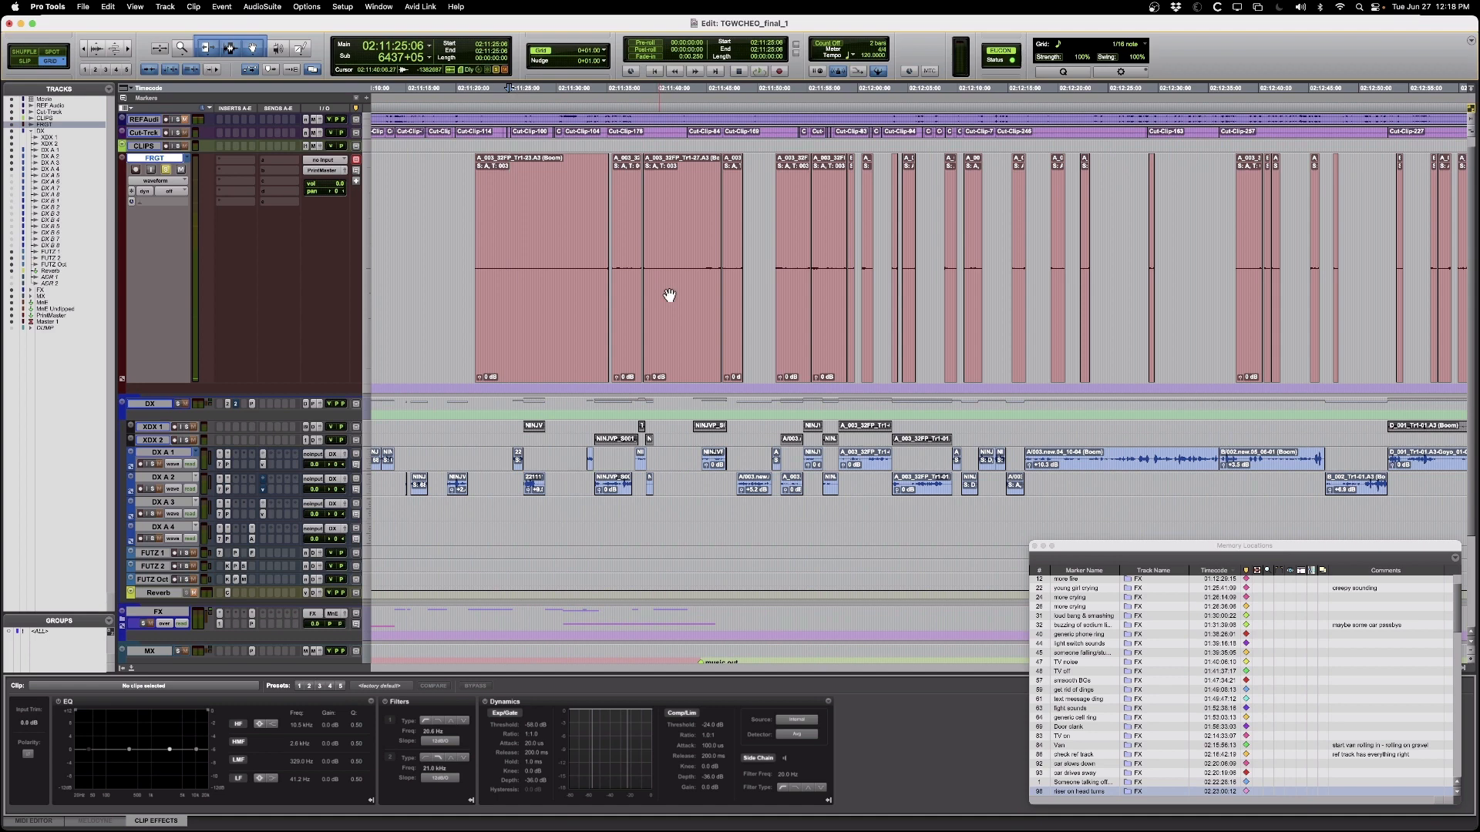
# - Separate the first FRGT clip at 02:11:25:12 and trim the start of the second part to 02:11:25:15
pyautogui.press('e')
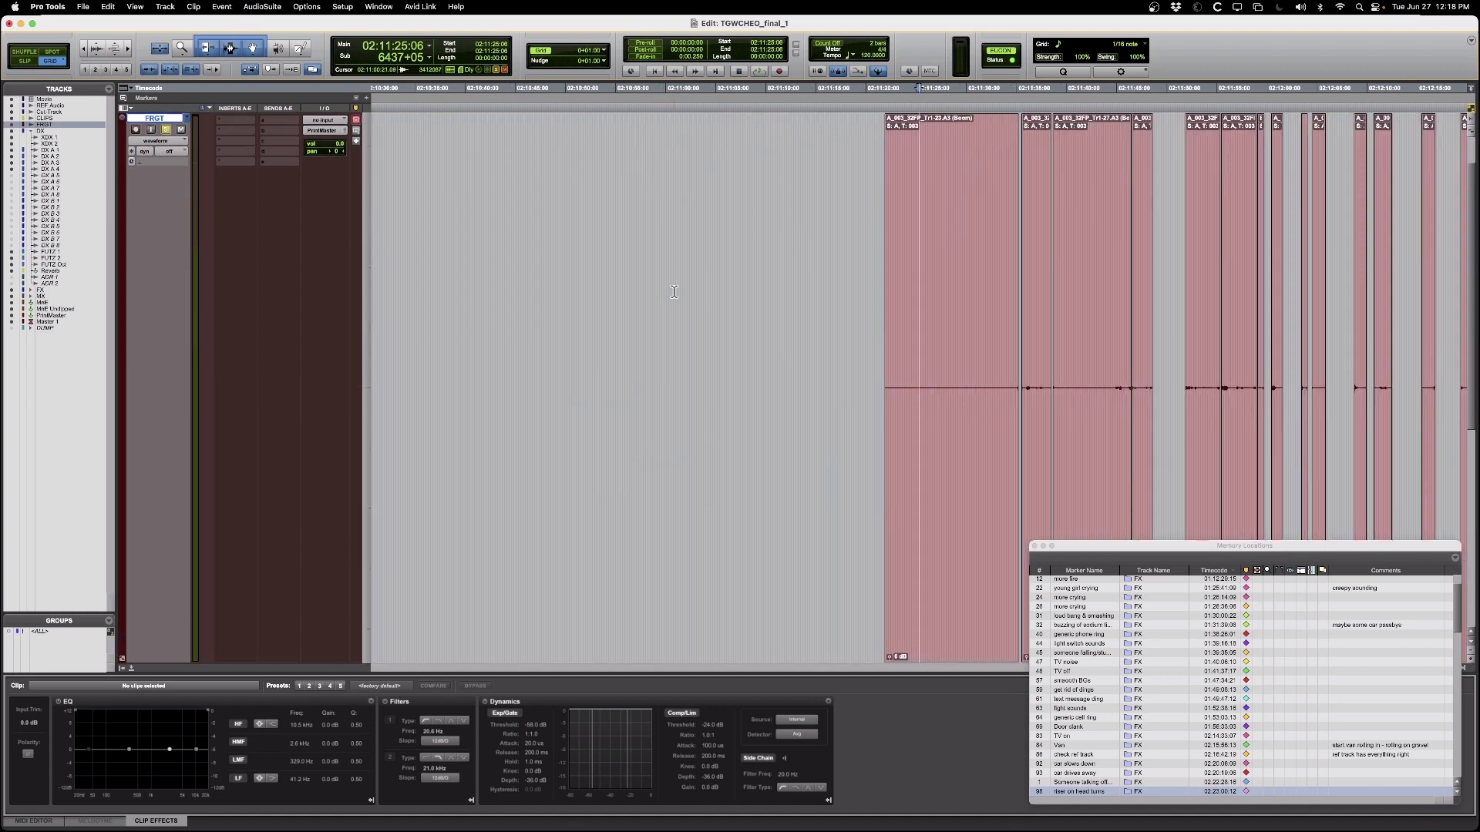
pyautogui.press('t')
pyautogui.press('t')
pyautogui.press('t')
pyautogui.press('t')
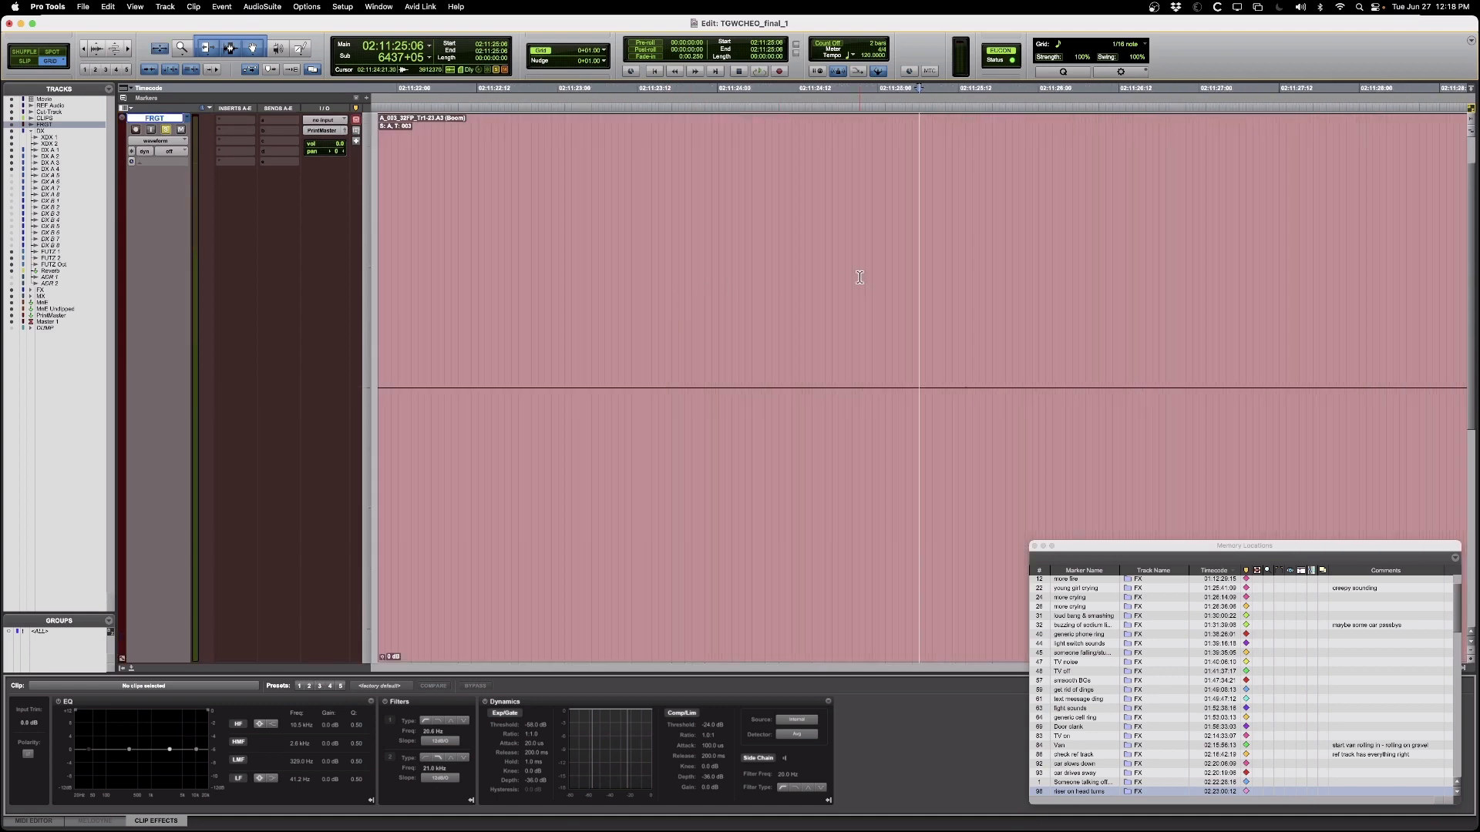
pyautogui.click(957, 346)
pyautogui.press('b')
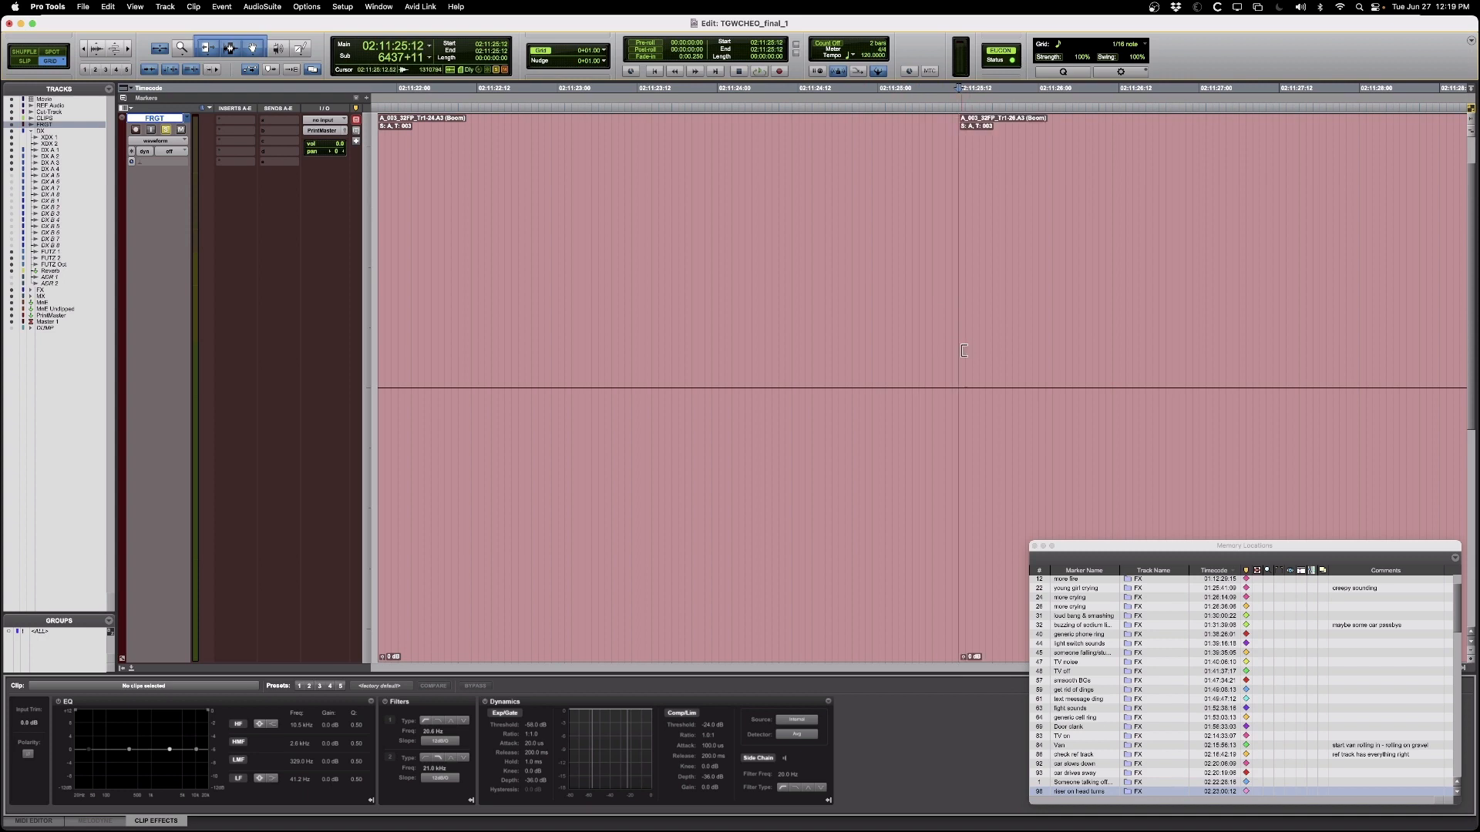
pyautogui.moveTo(963, 351); pyautogui.dragTo(977, 349)
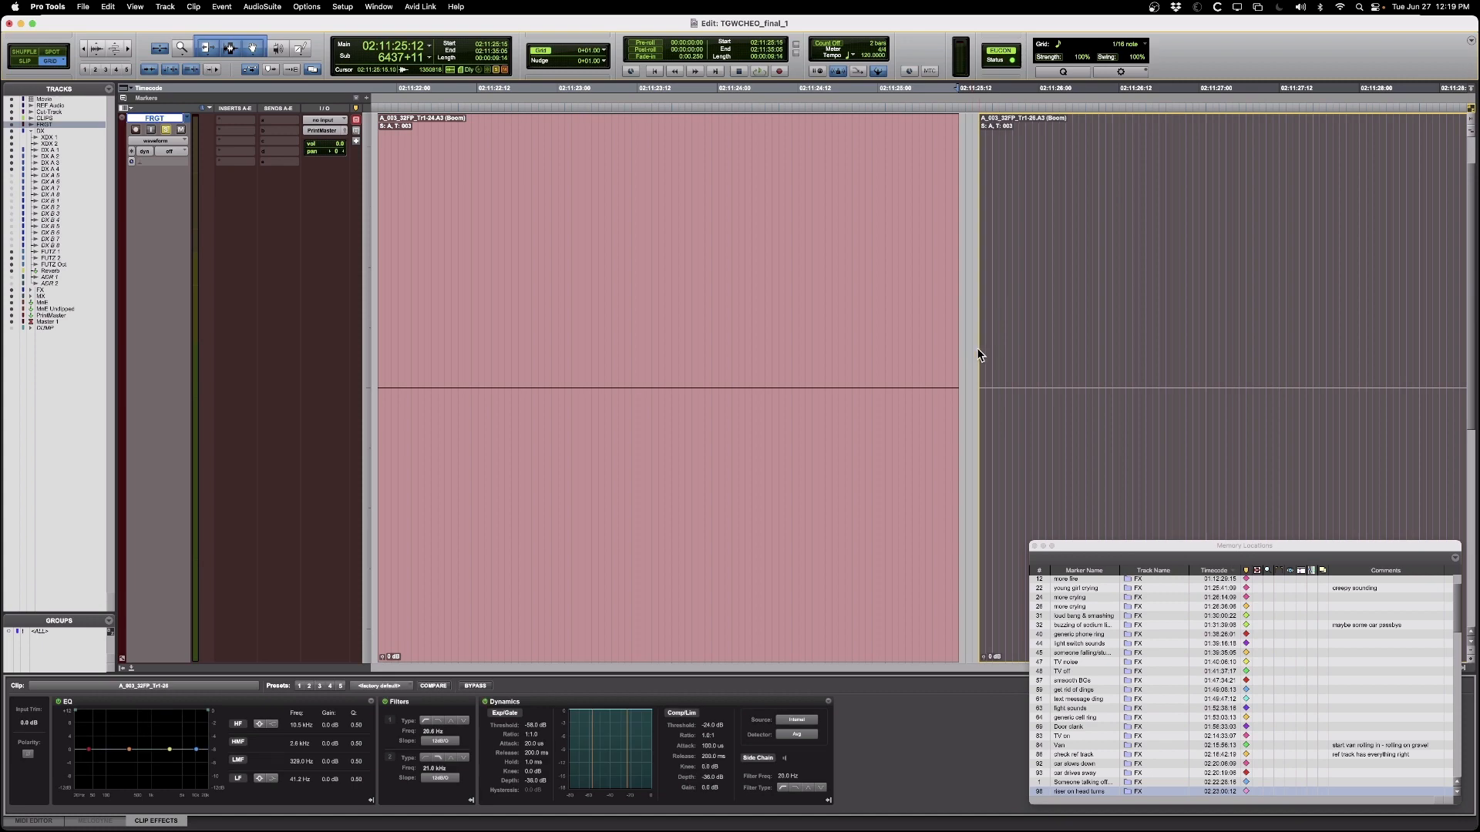
pyautogui.click(977, 352)
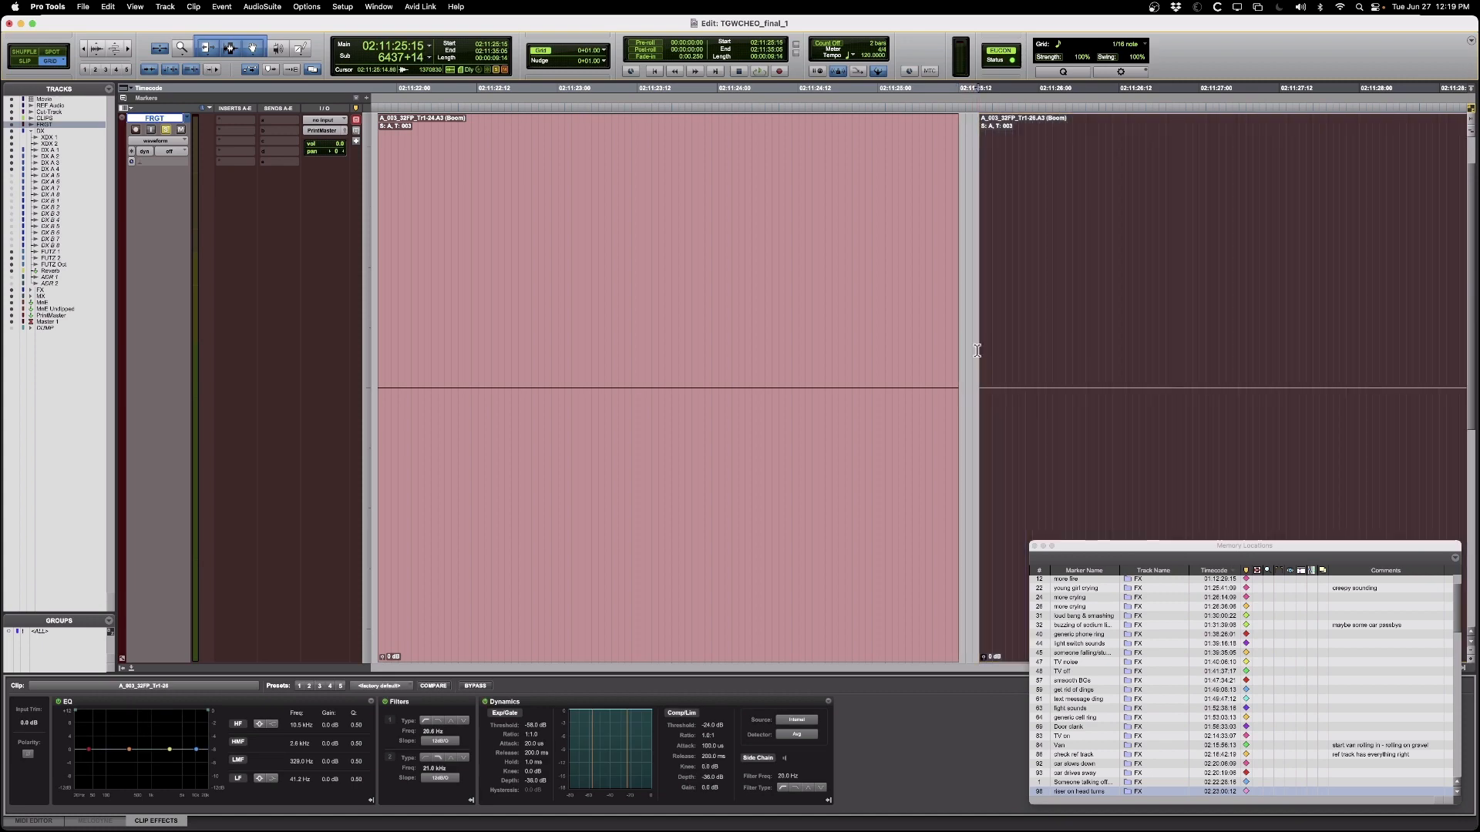
# - Separate the second part of the FRGT room tone clip at 02:11:27:12
pyautogui.press('r')
pyautogui.hscroll(5, 977, 350)
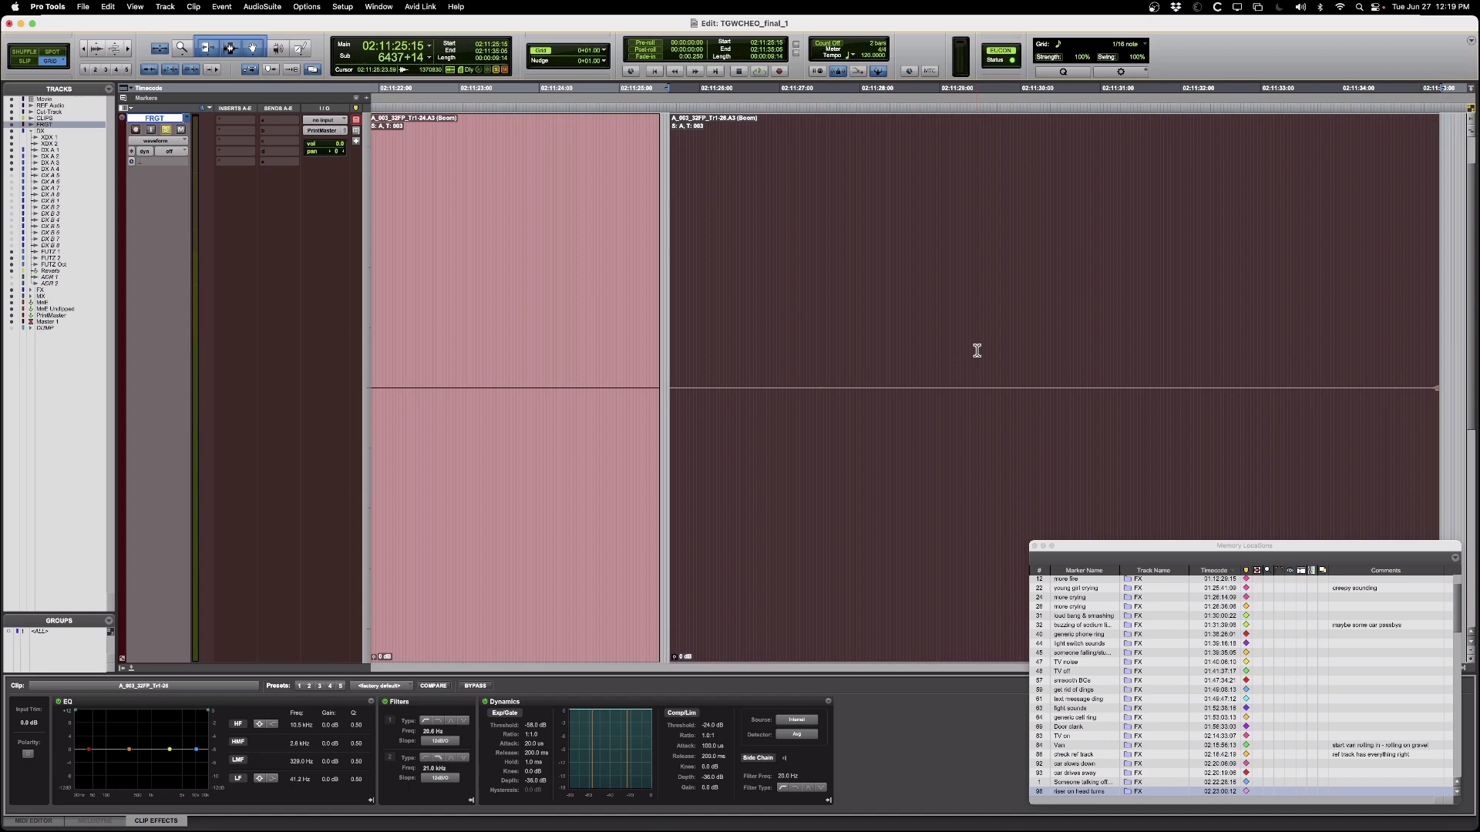
pyautogui.click(820, 354)
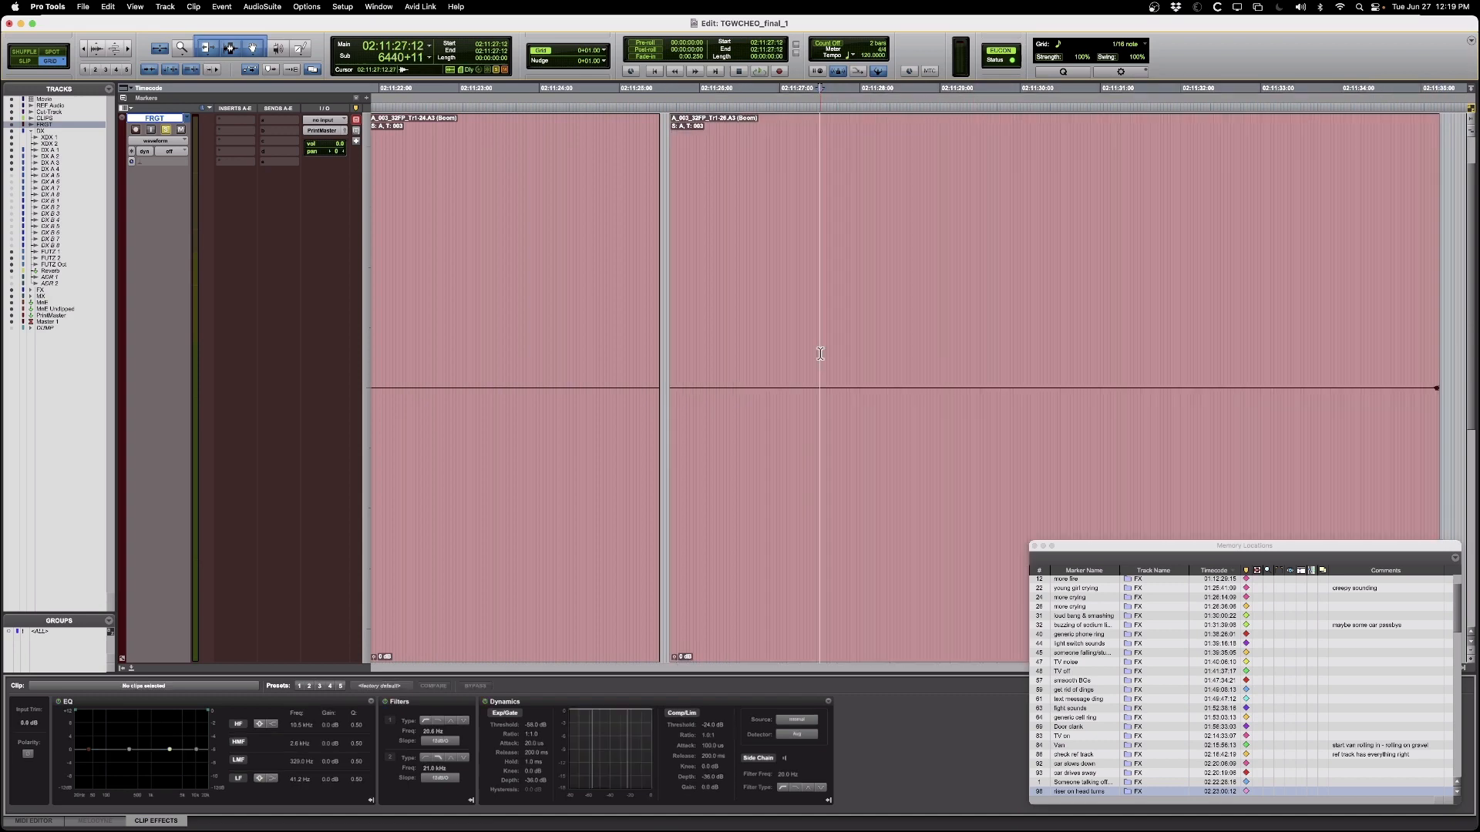
pyautogui.press('t')
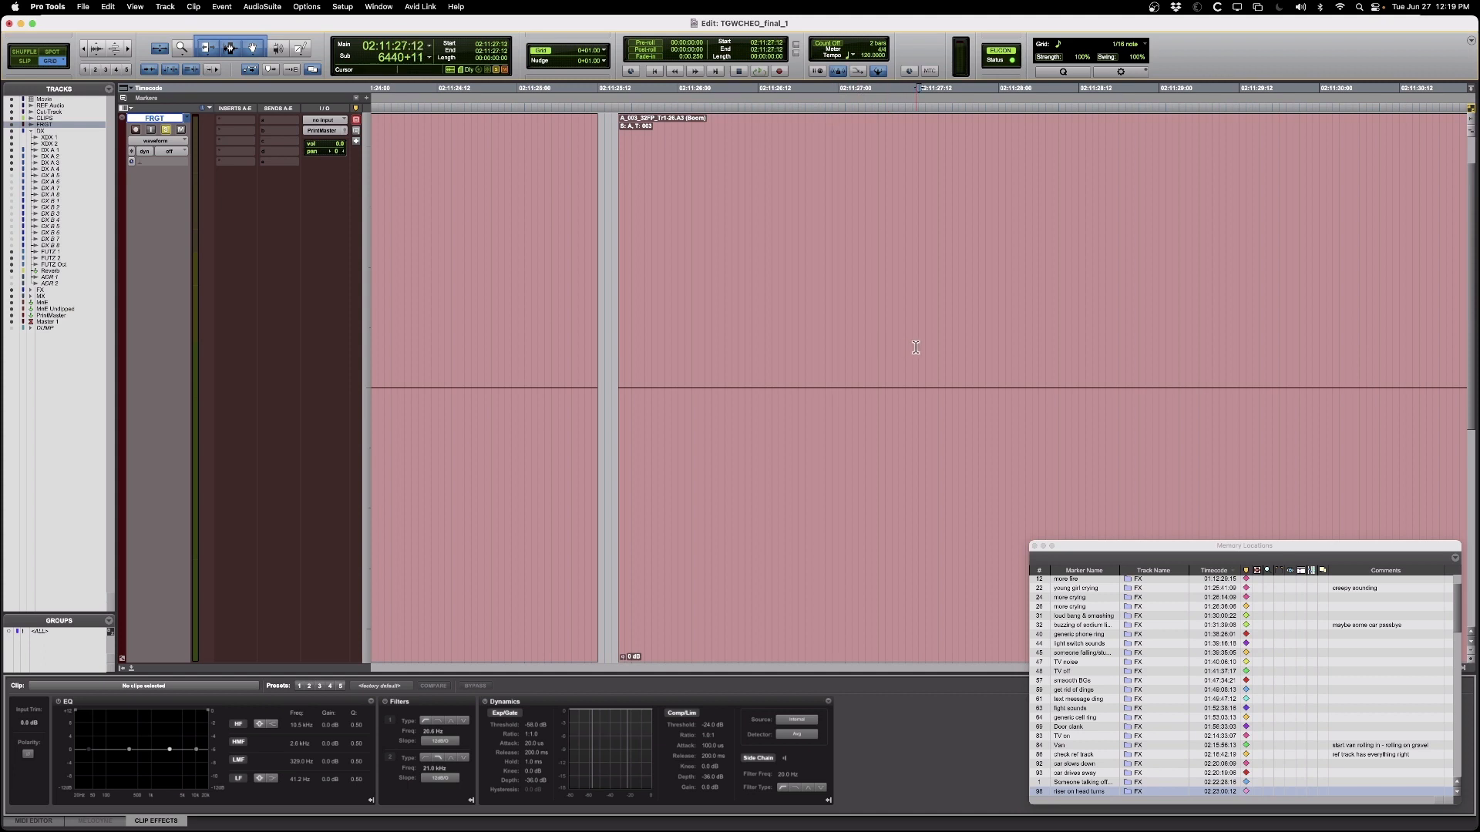
pyautogui.press('b')
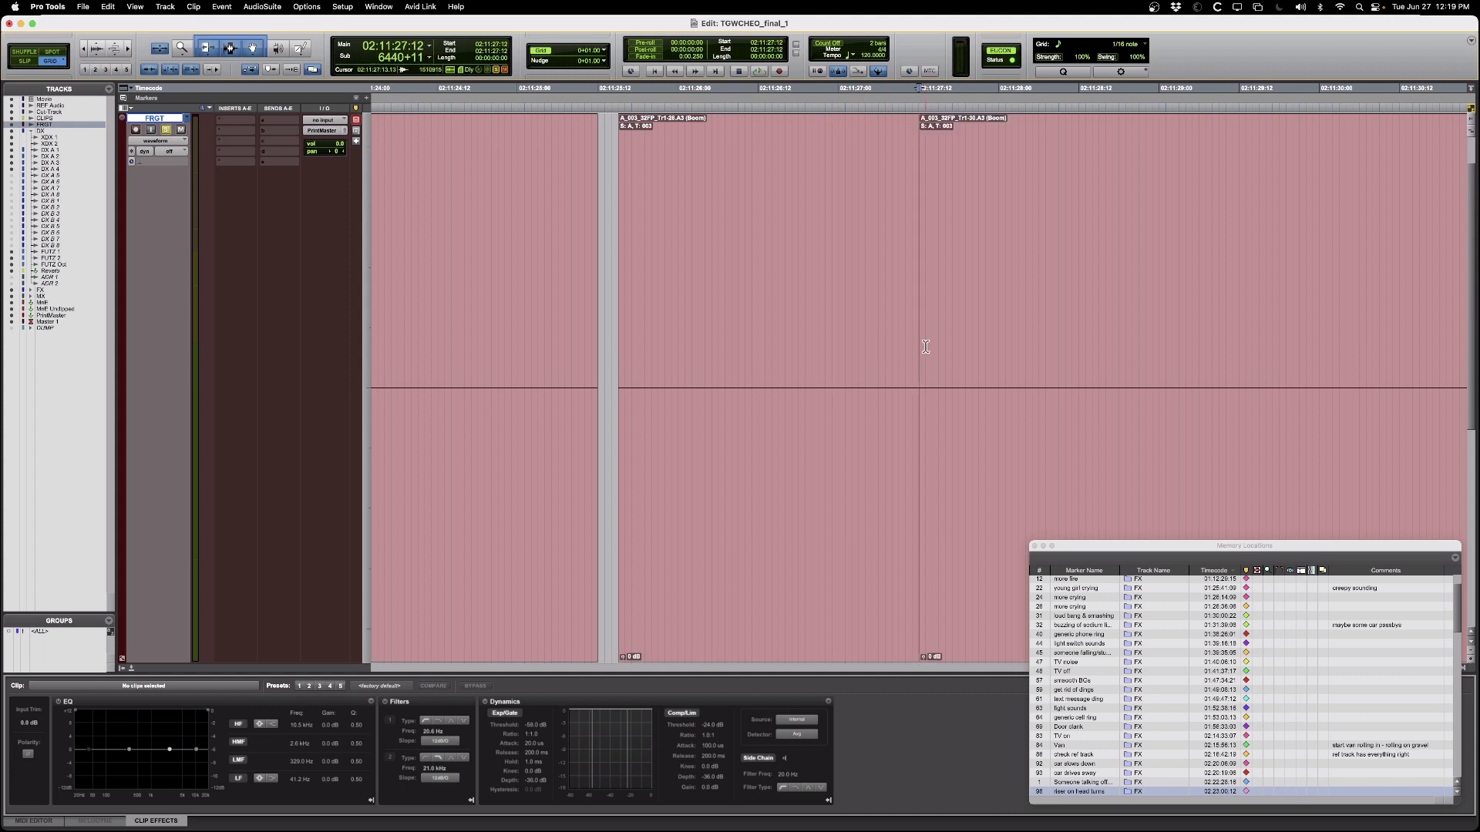
# - Trim the start of the third FRGT clip to 02:11:27:14 and play back the first clip
pyautogui.moveTo(925, 346); pyautogui.dragTo(934, 346)
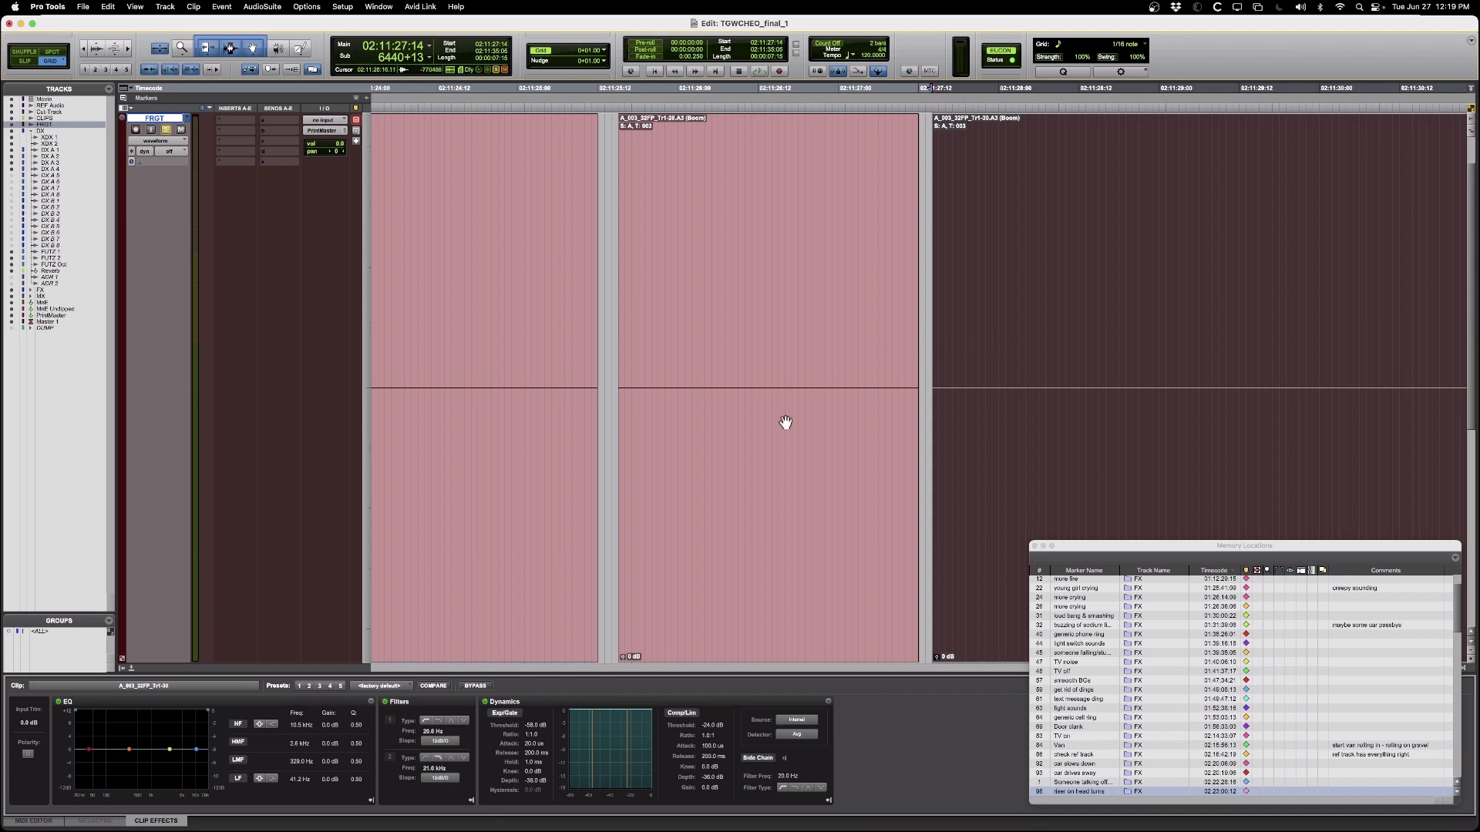
pyautogui.click(526, 443)
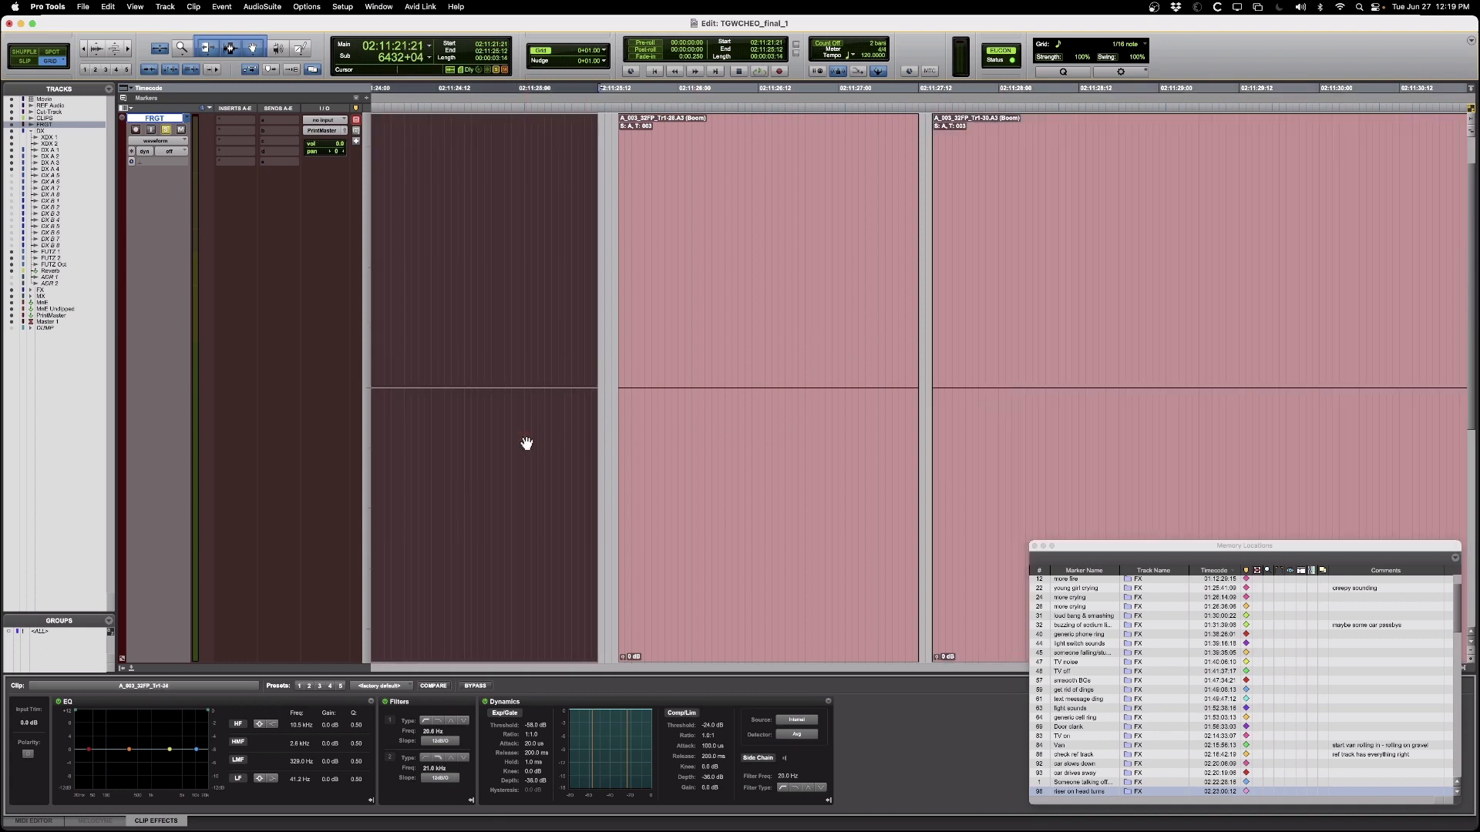
pyautogui.press('space')
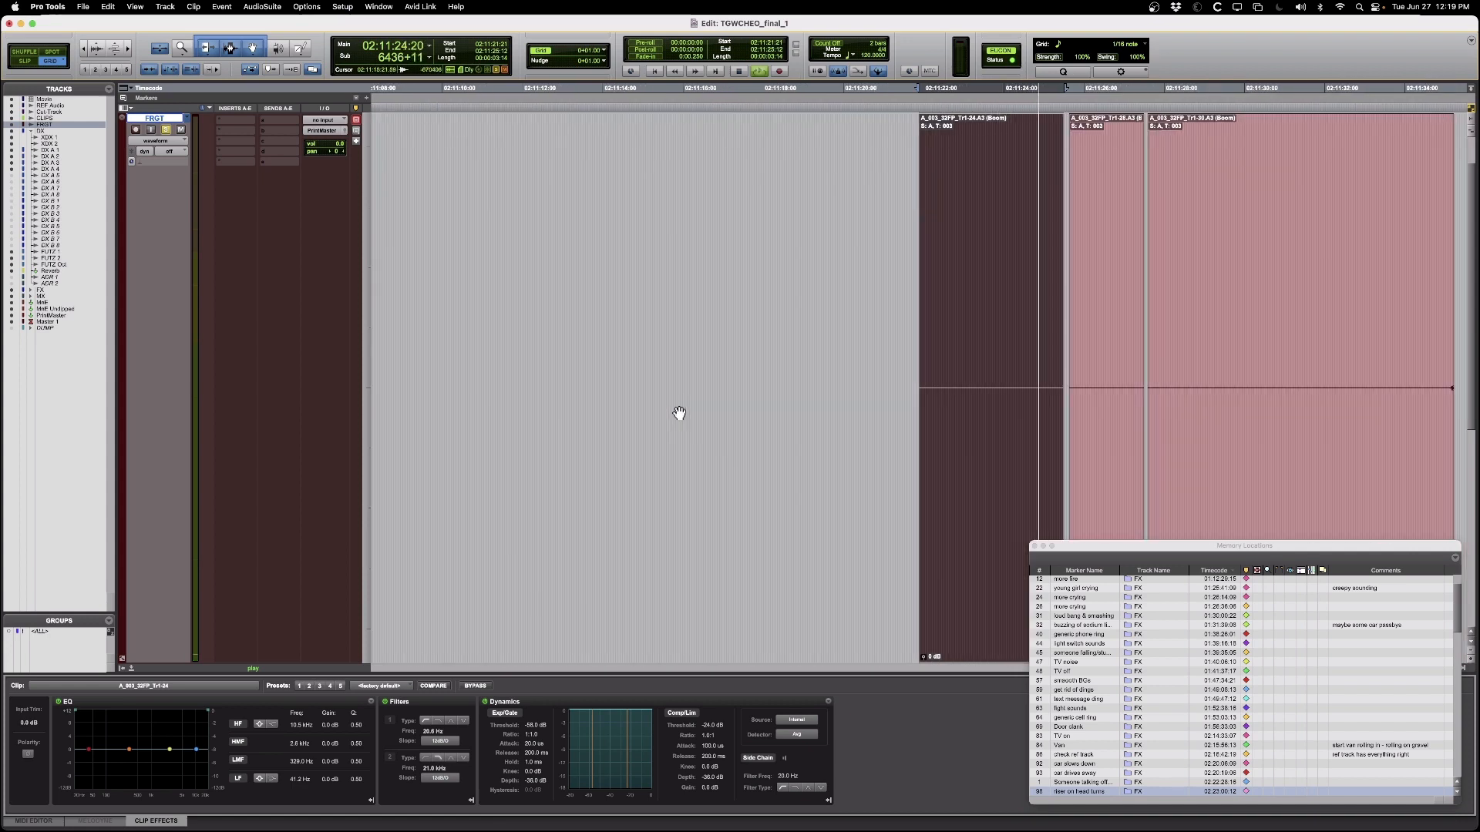
pyautogui.press('space')
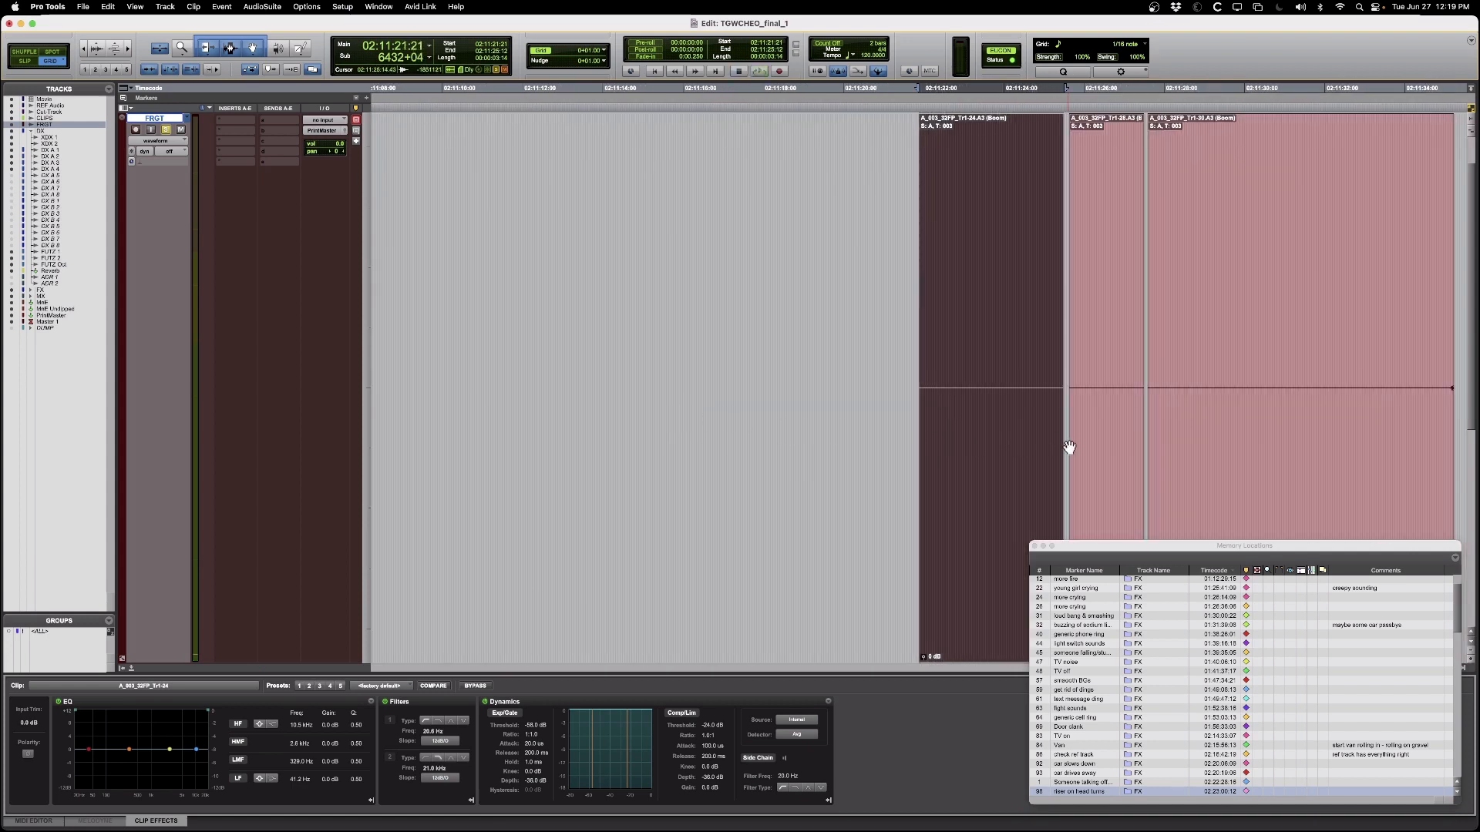
# - Play back the short second FRGT clip and snap it to the end of the previous clip
pyautogui.click(1095, 450)
pyautogui.press('space')
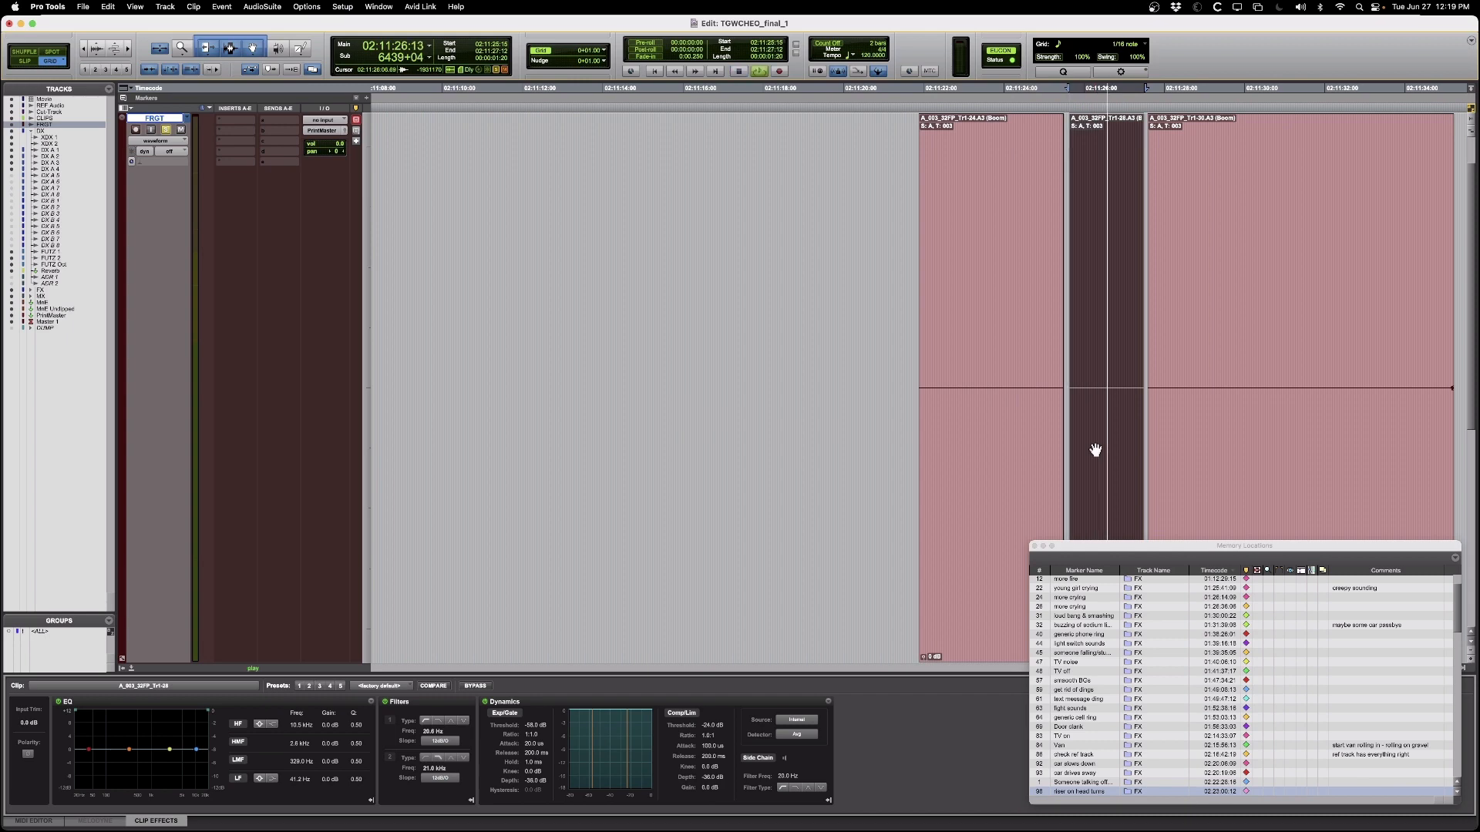
pyautogui.press('space')
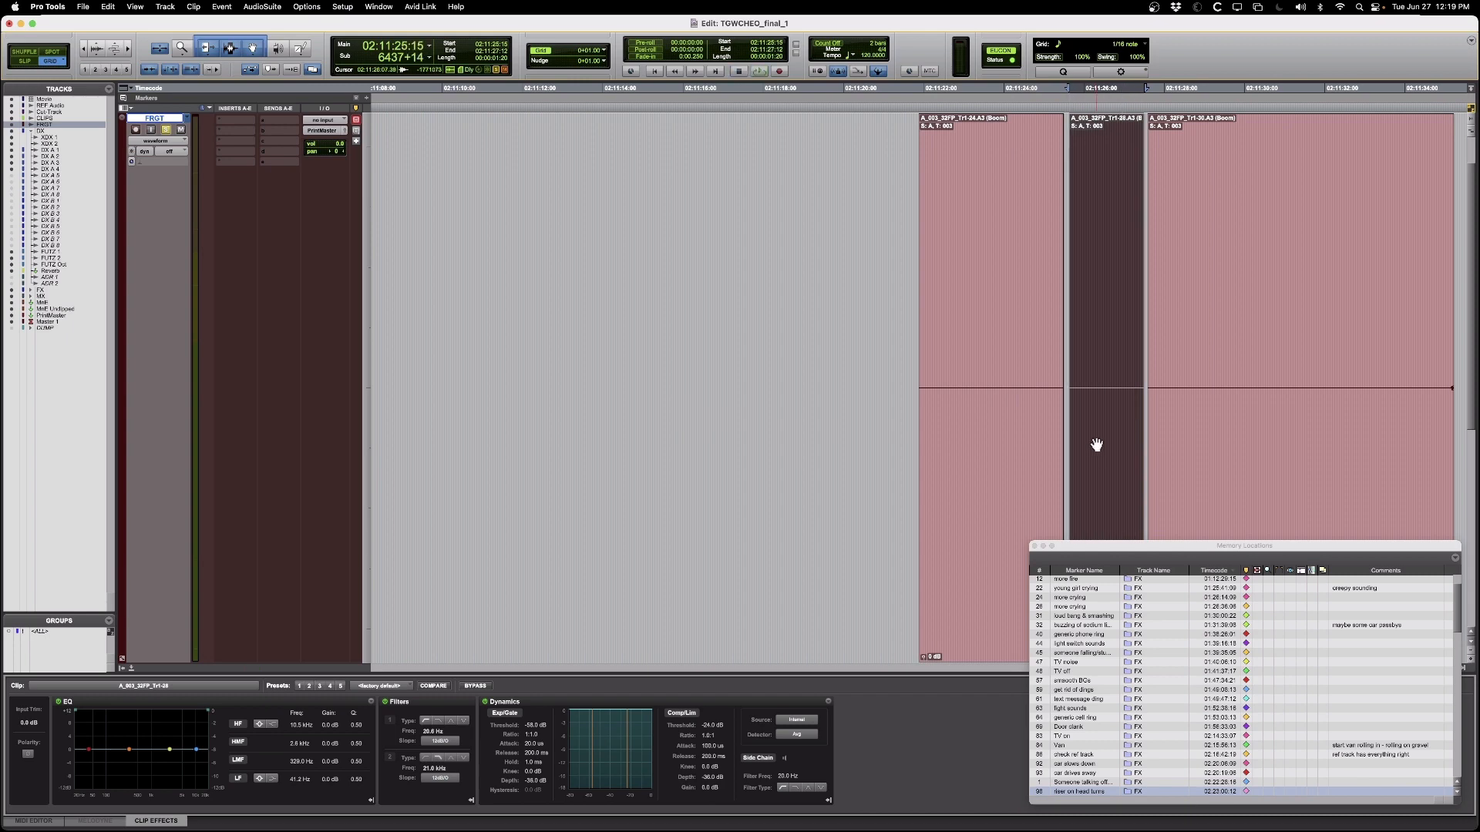
pyautogui.rightClick(1096, 445)
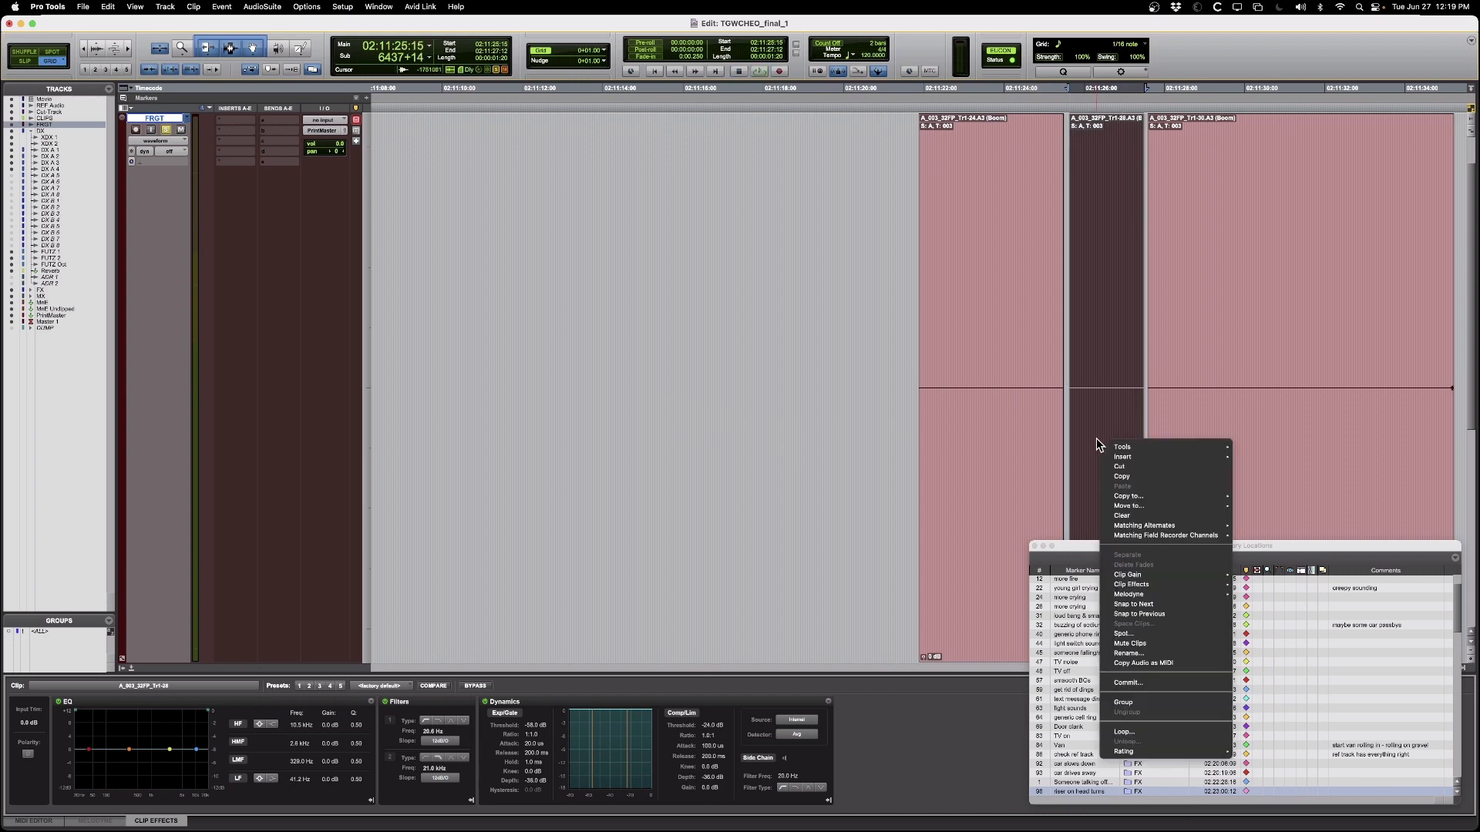
pyautogui.click(1170, 613)
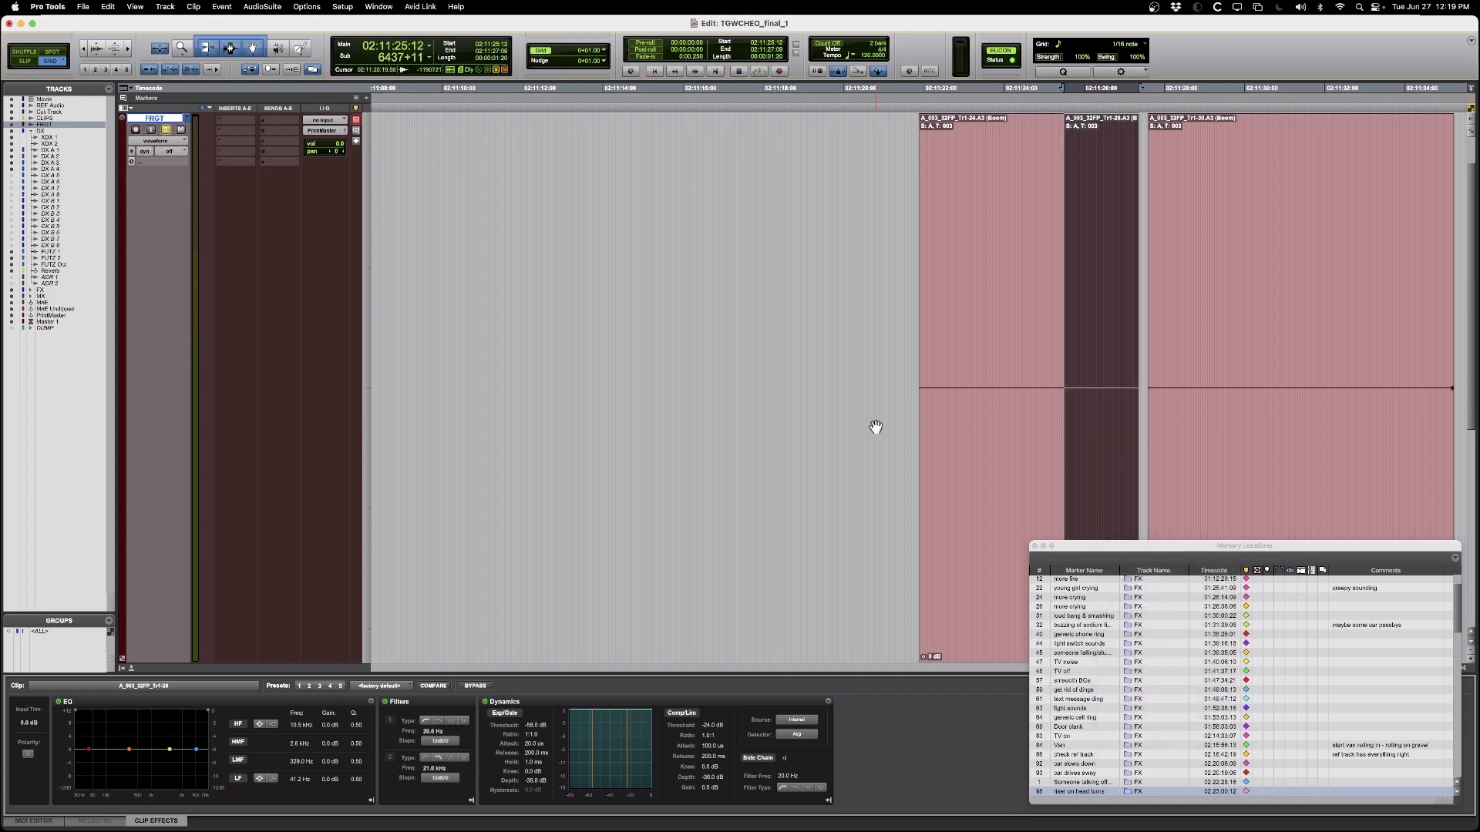
# - Audition the FRGT room tone across the join between the first two clips and through the third clip
pyautogui.hscroll(5, 875, 427)
pyautogui.scroll(-5, 876, 426)
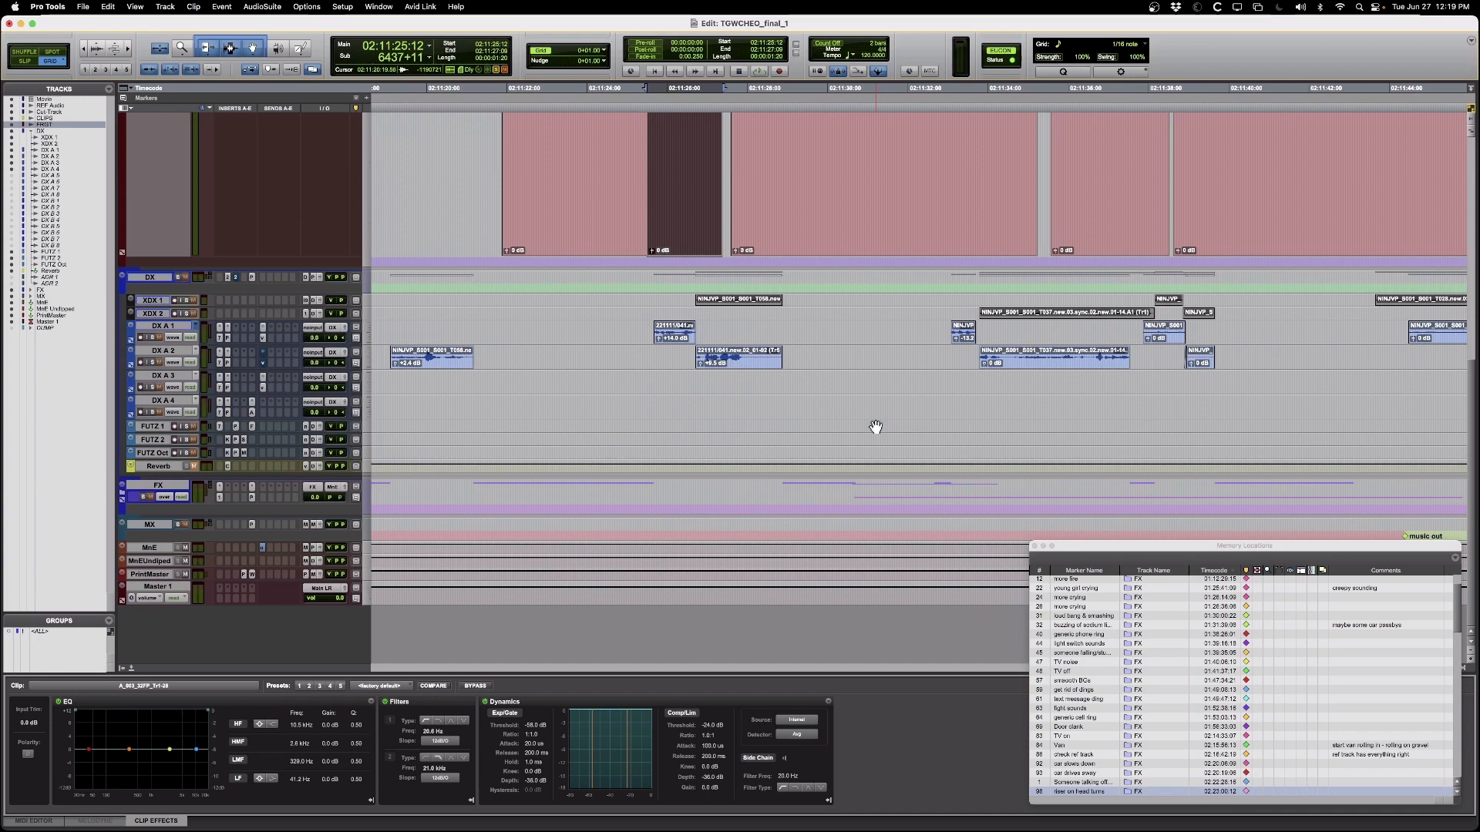
pyautogui.scroll(5, 876, 427)
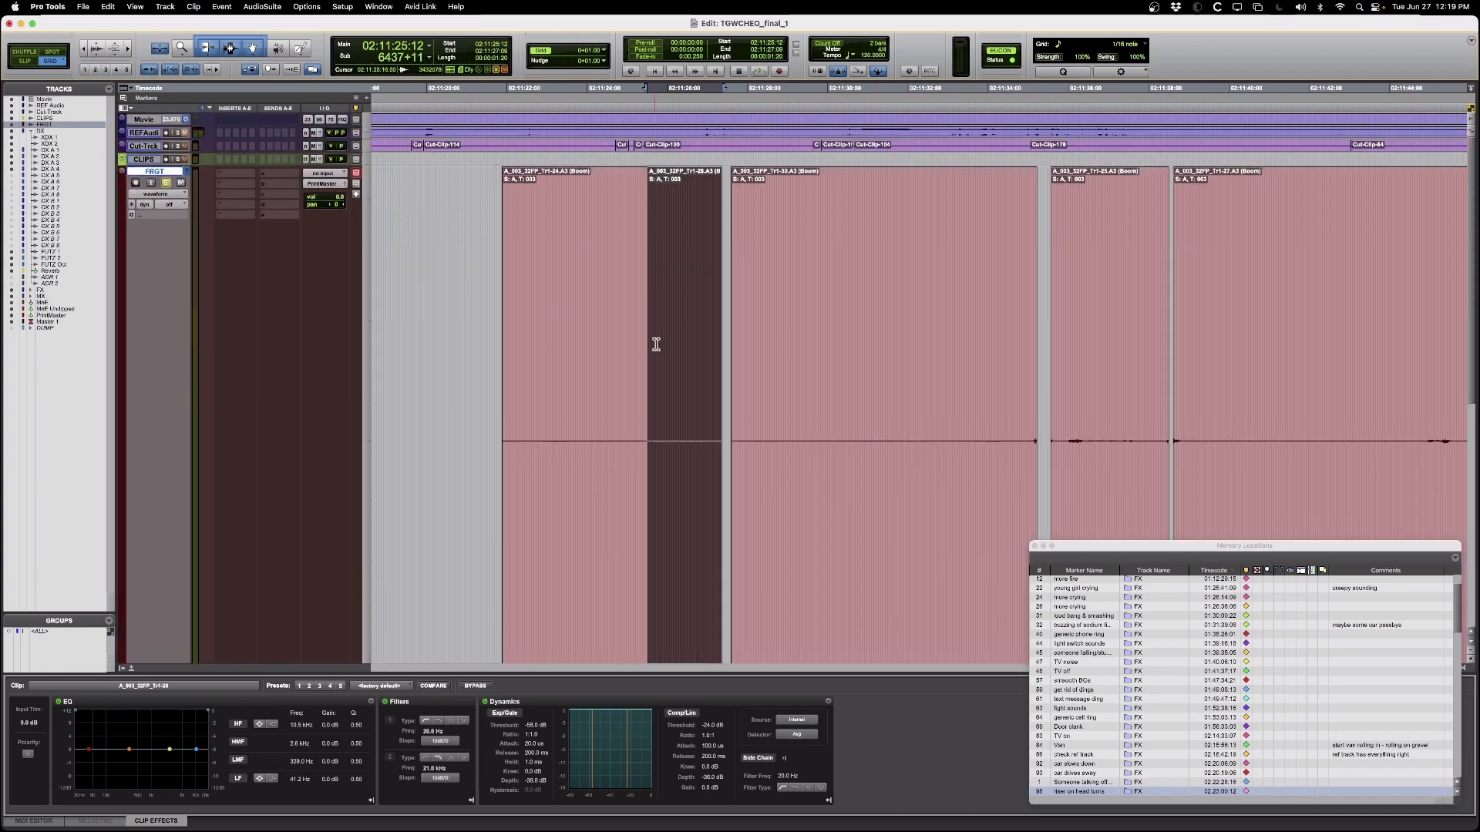
pyautogui.click(585, 346)
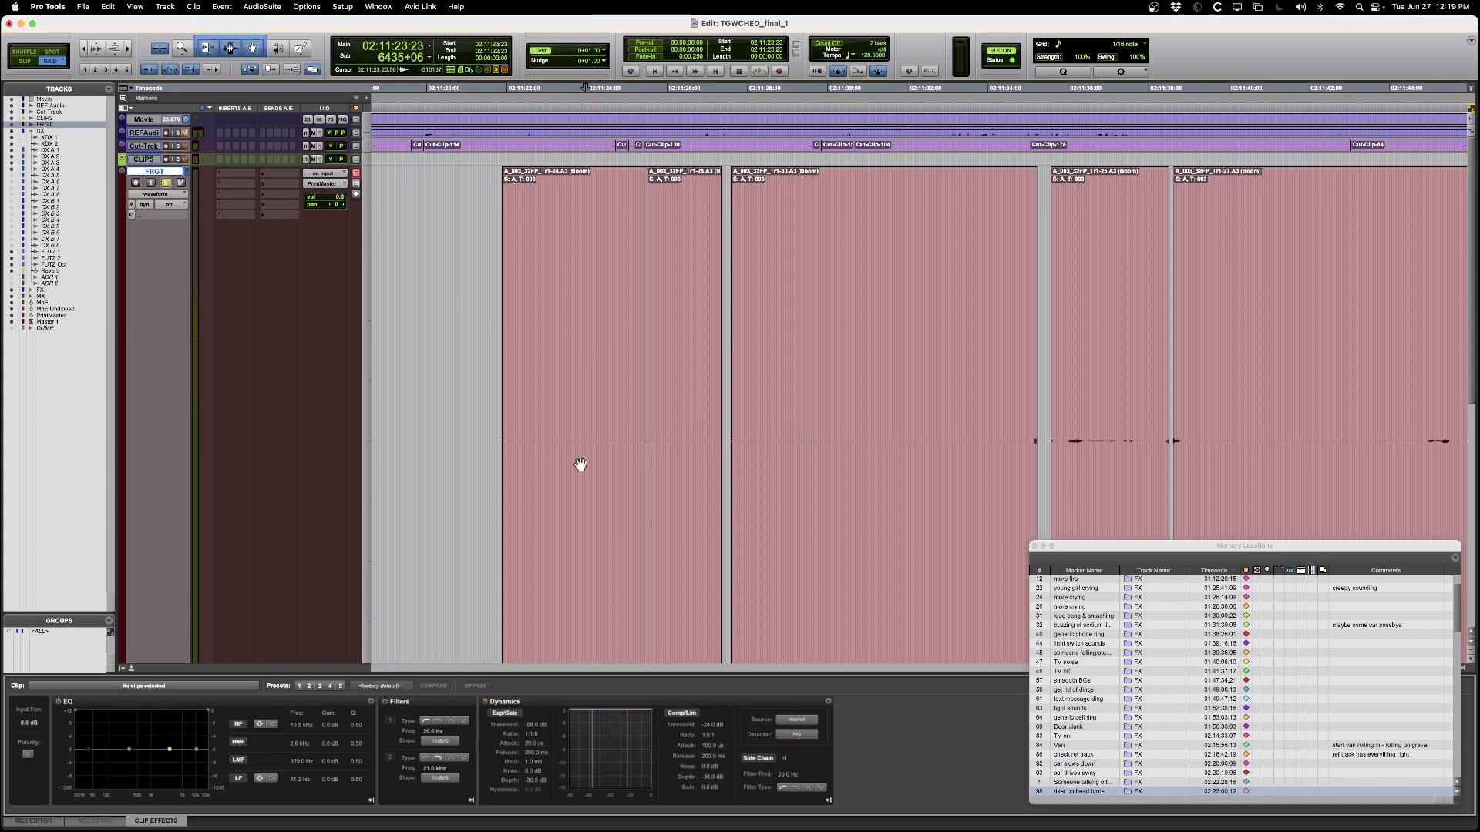
pyautogui.press('space')
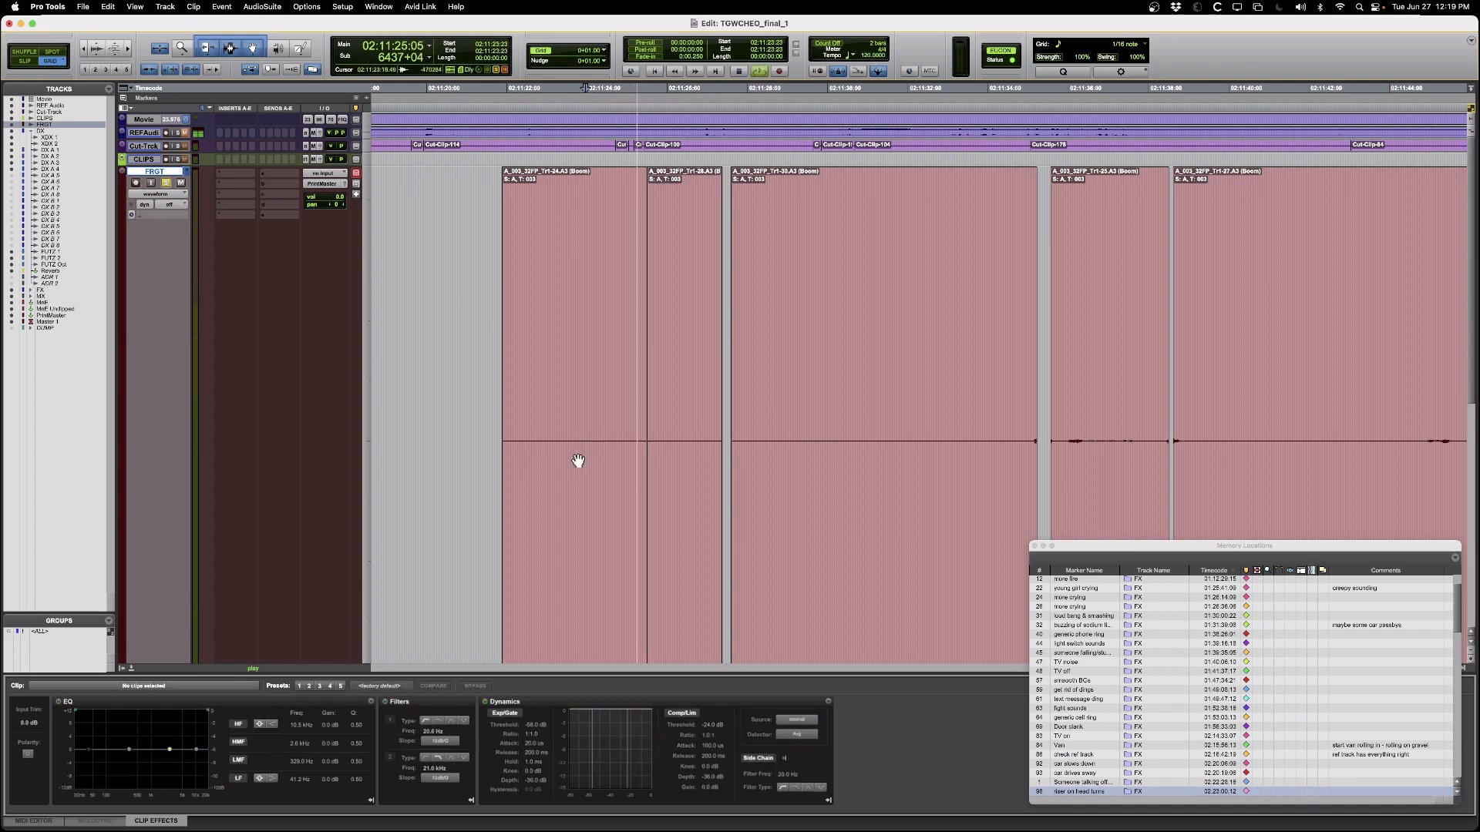
pyautogui.press('space')
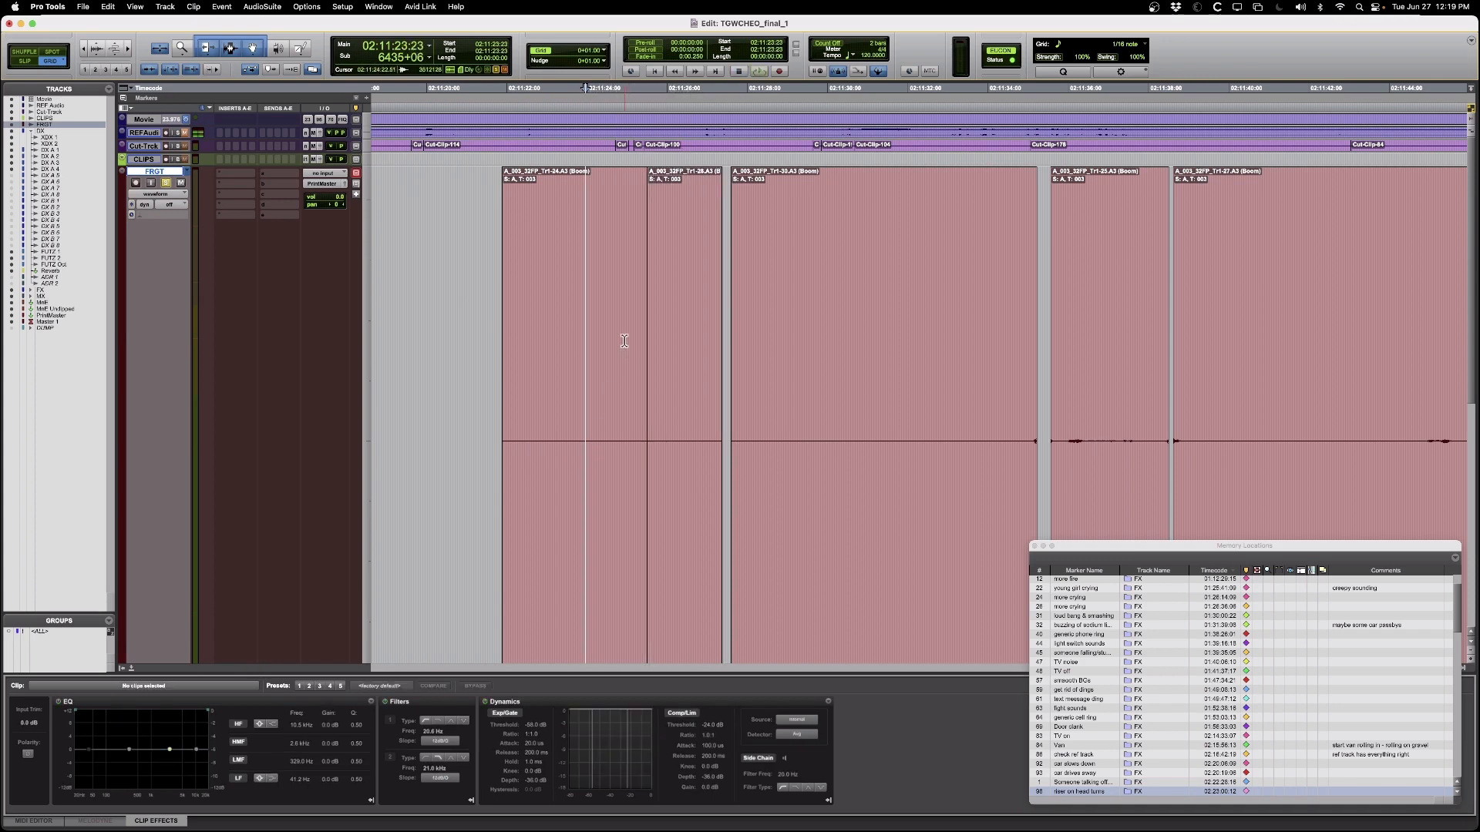
pyautogui.click(623, 340)
pyautogui.press('space')
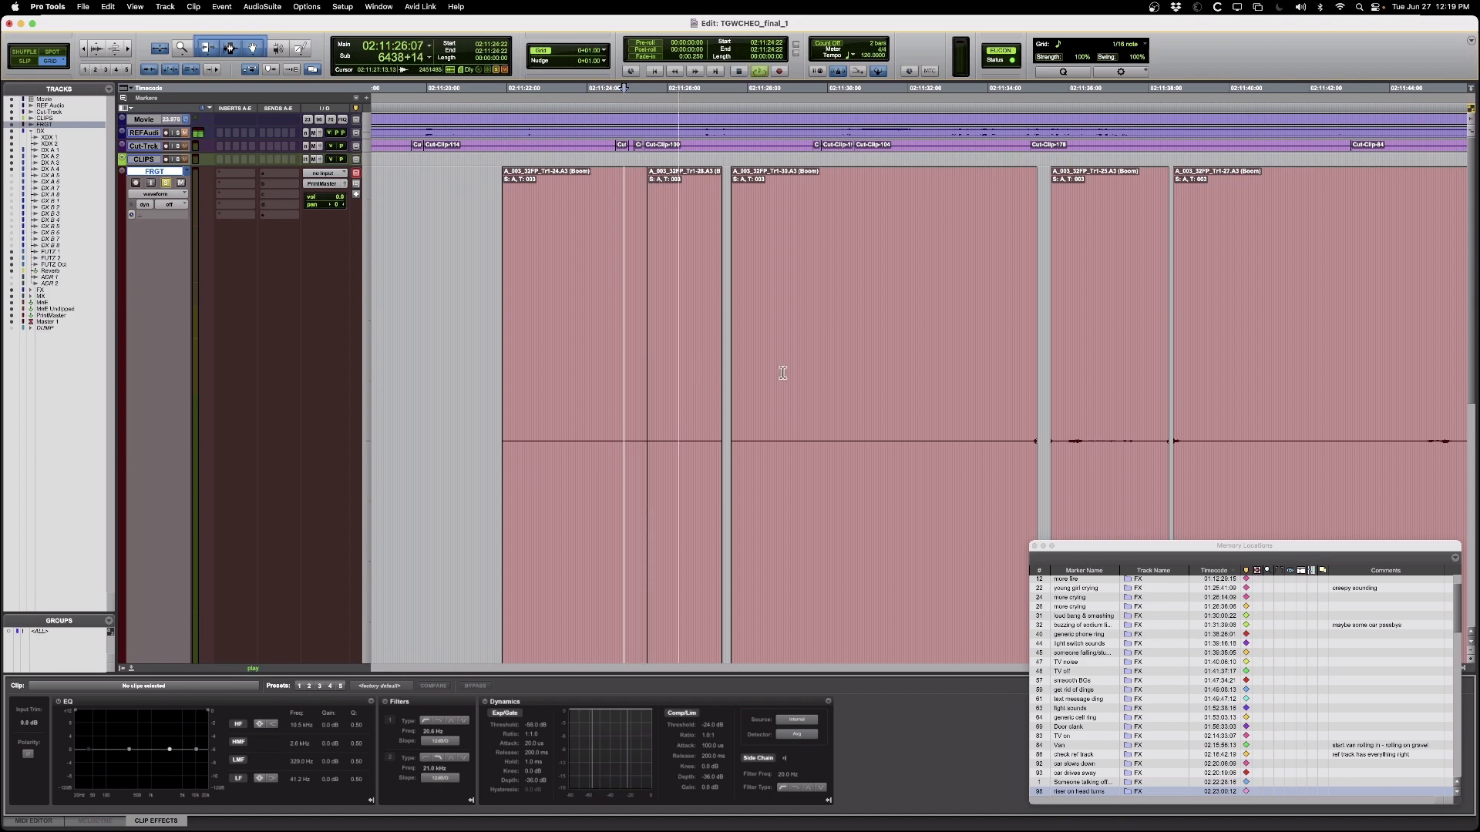
pyautogui.press('space')
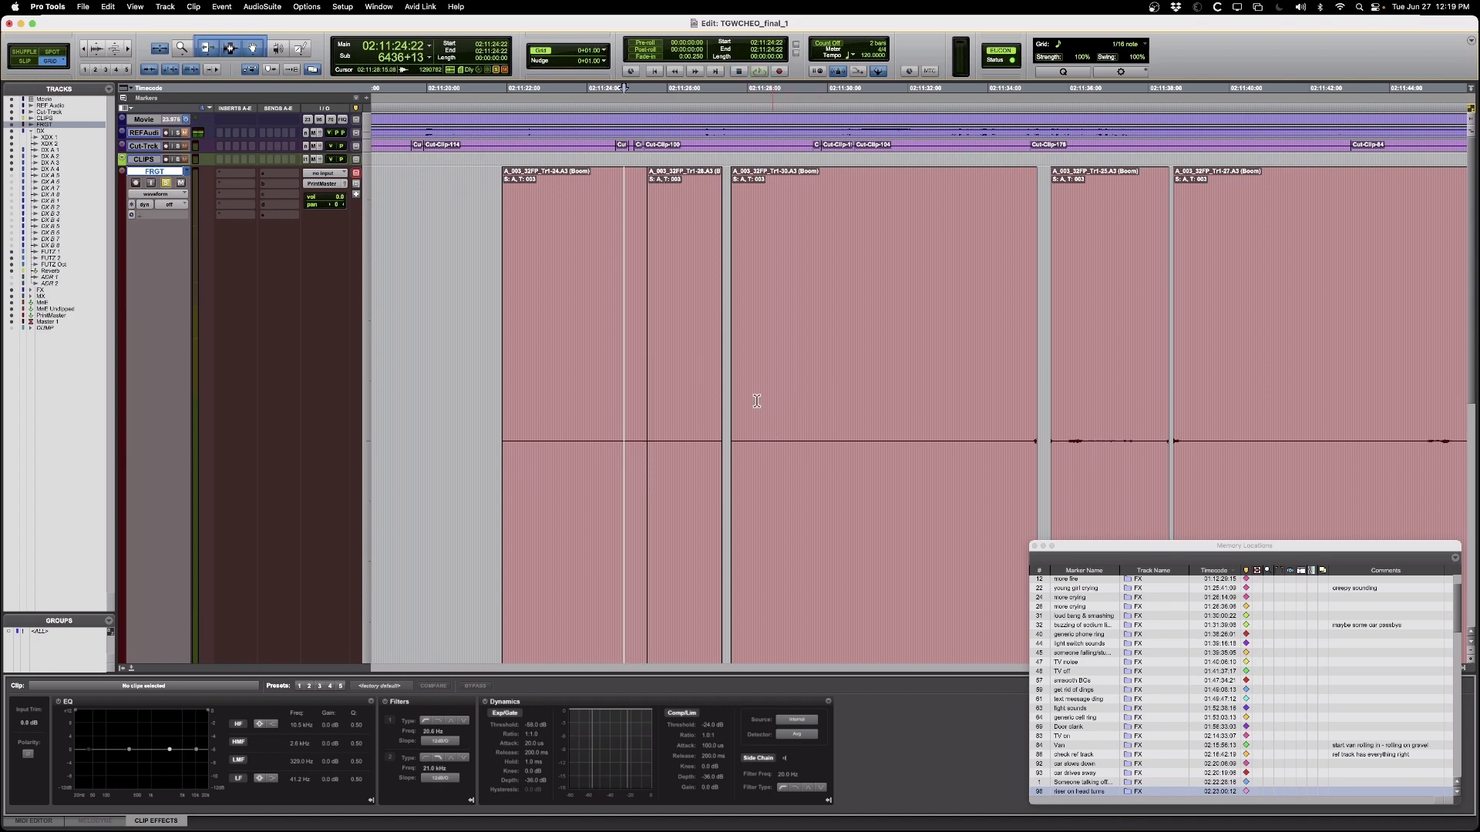
pyautogui.click(728, 379)
pyautogui.press('space')
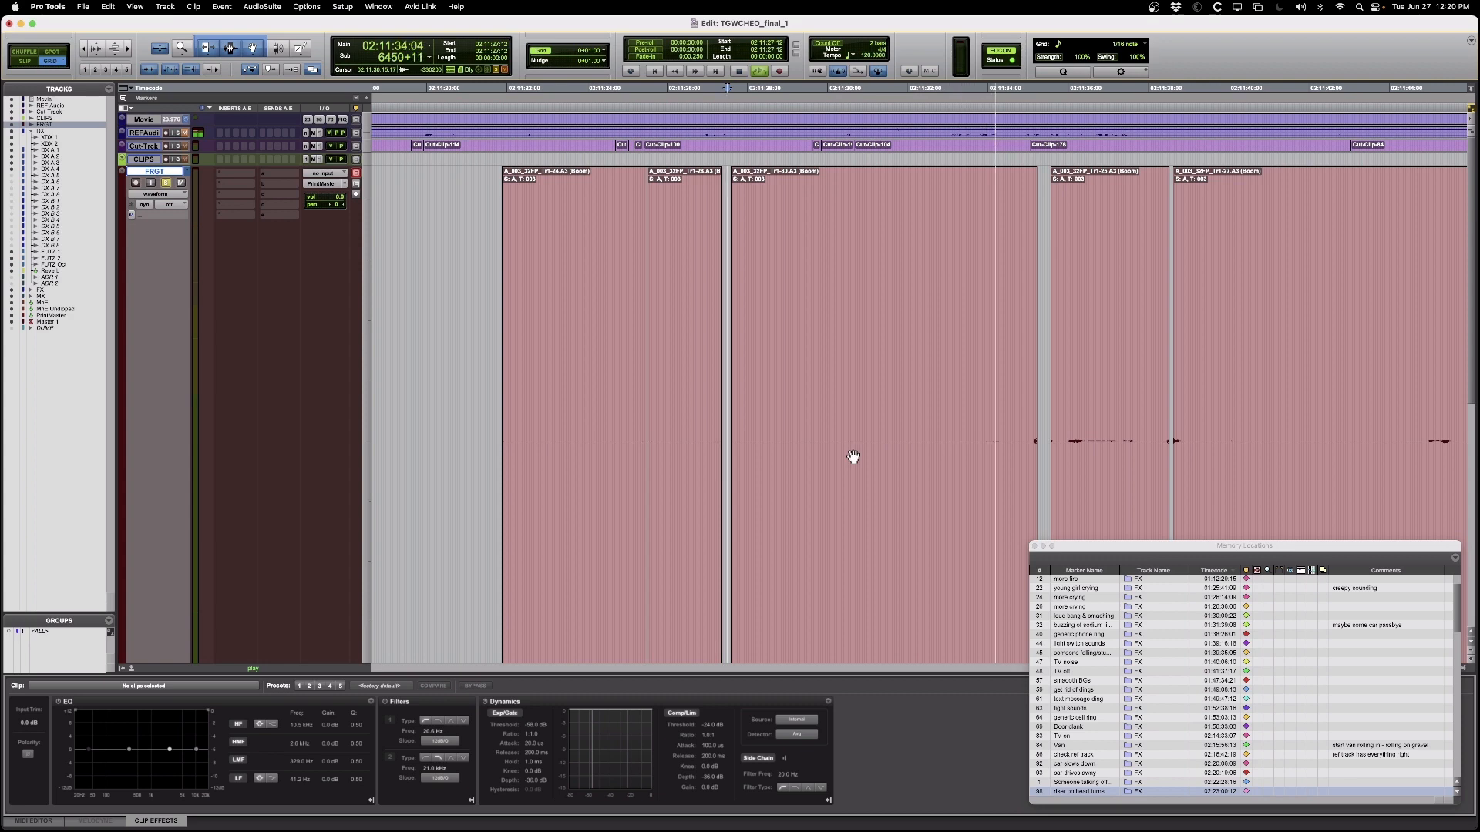
pyautogui.press('space')
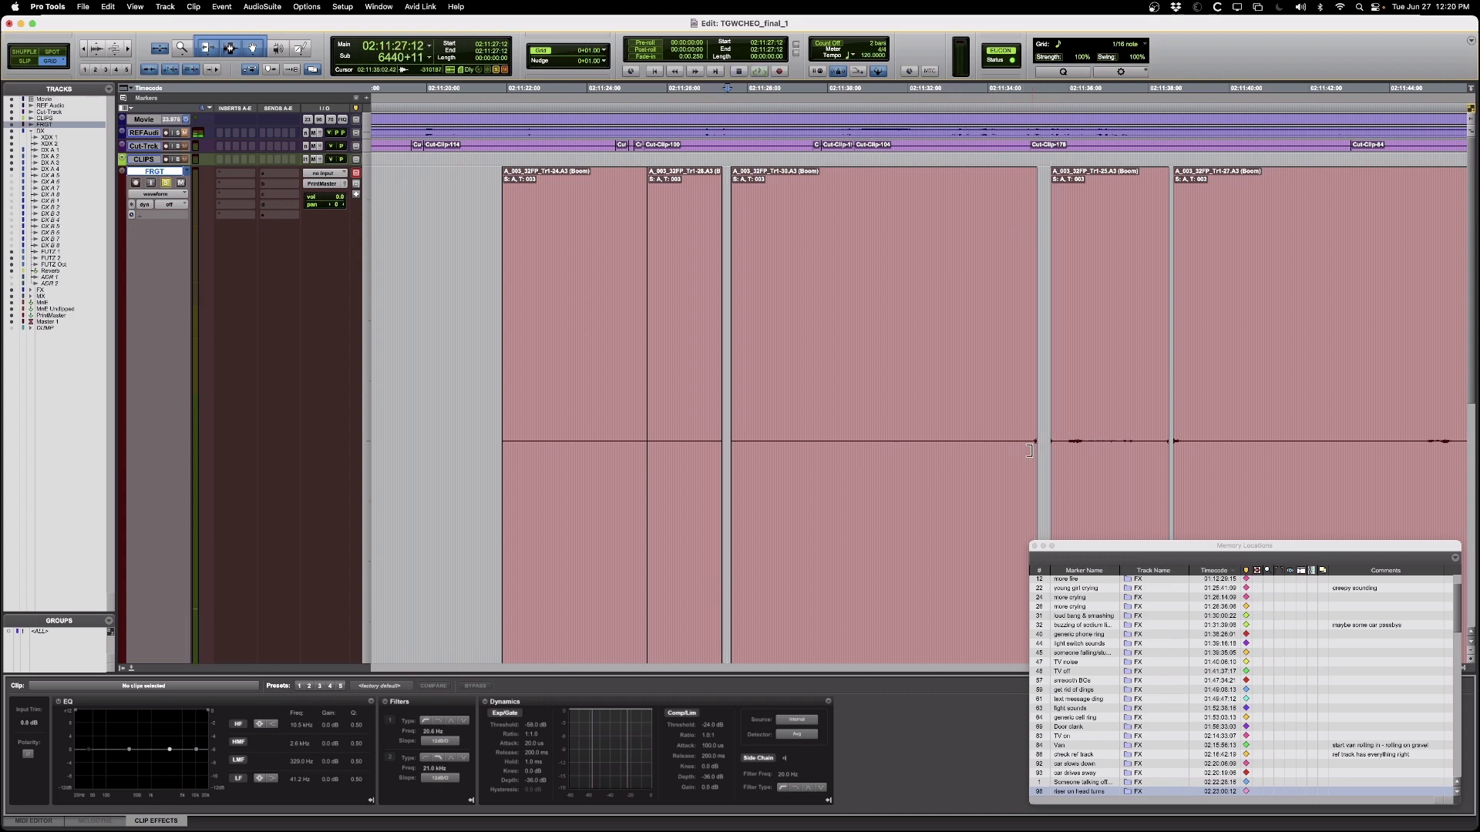
# - Snap the third FRGT clip, its end trimmed to 02:11:34:12, to the previous clip and audition the join
pyautogui.moveTo(1030, 451); pyautogui.dragTo(1008, 464)
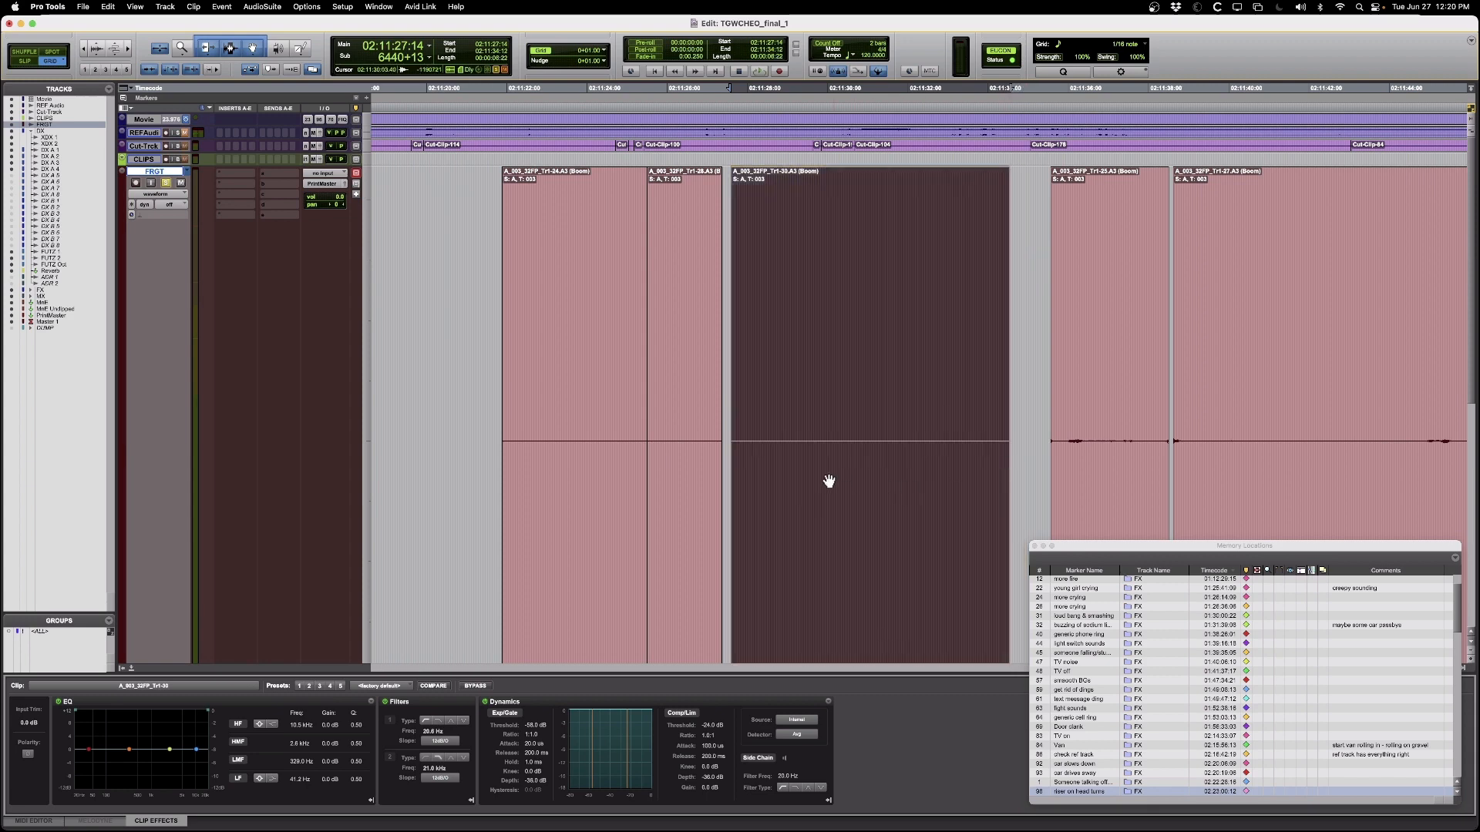
pyautogui.rightClick(795, 468)
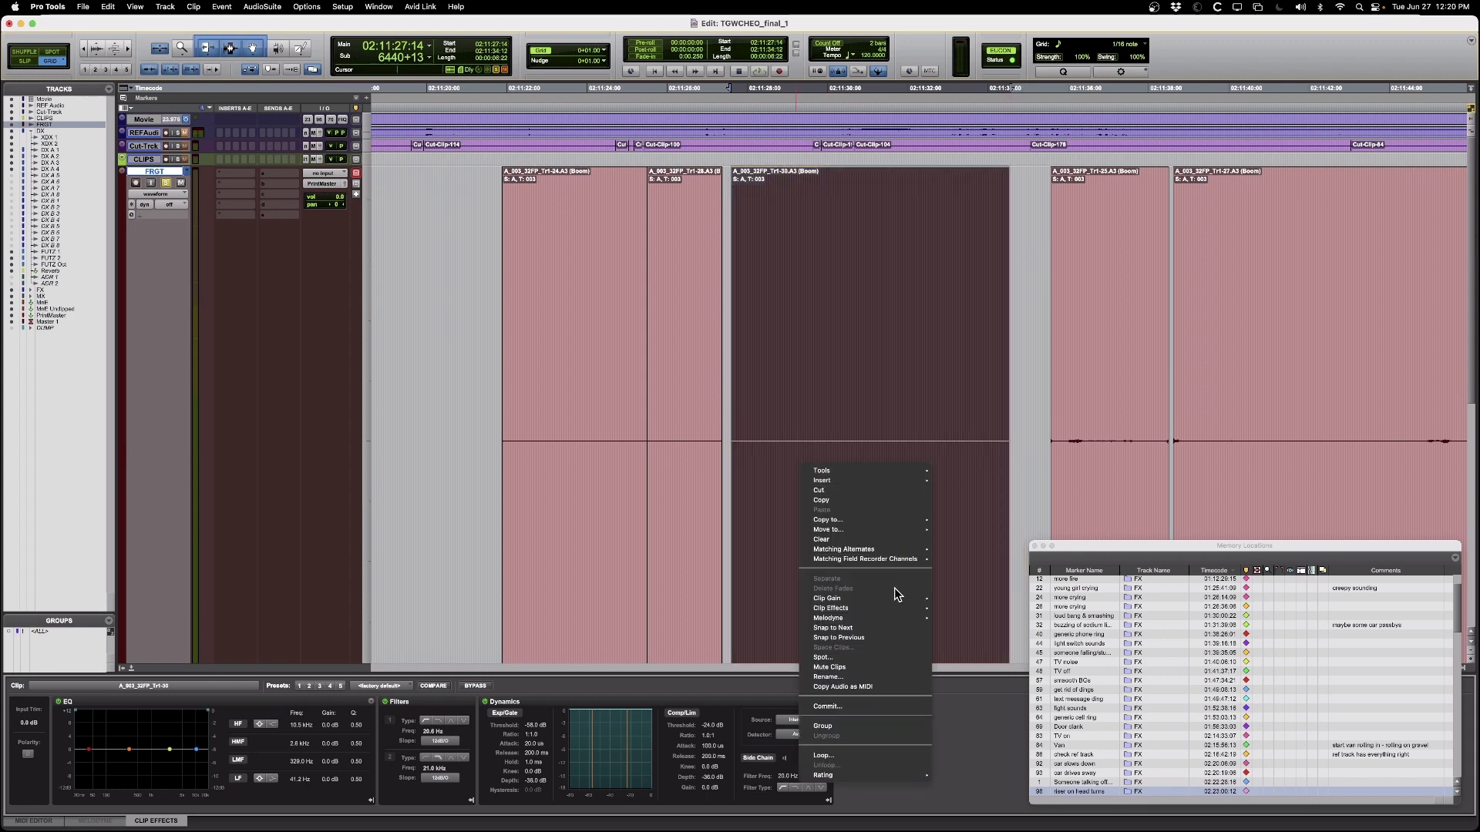
pyautogui.click(873, 644)
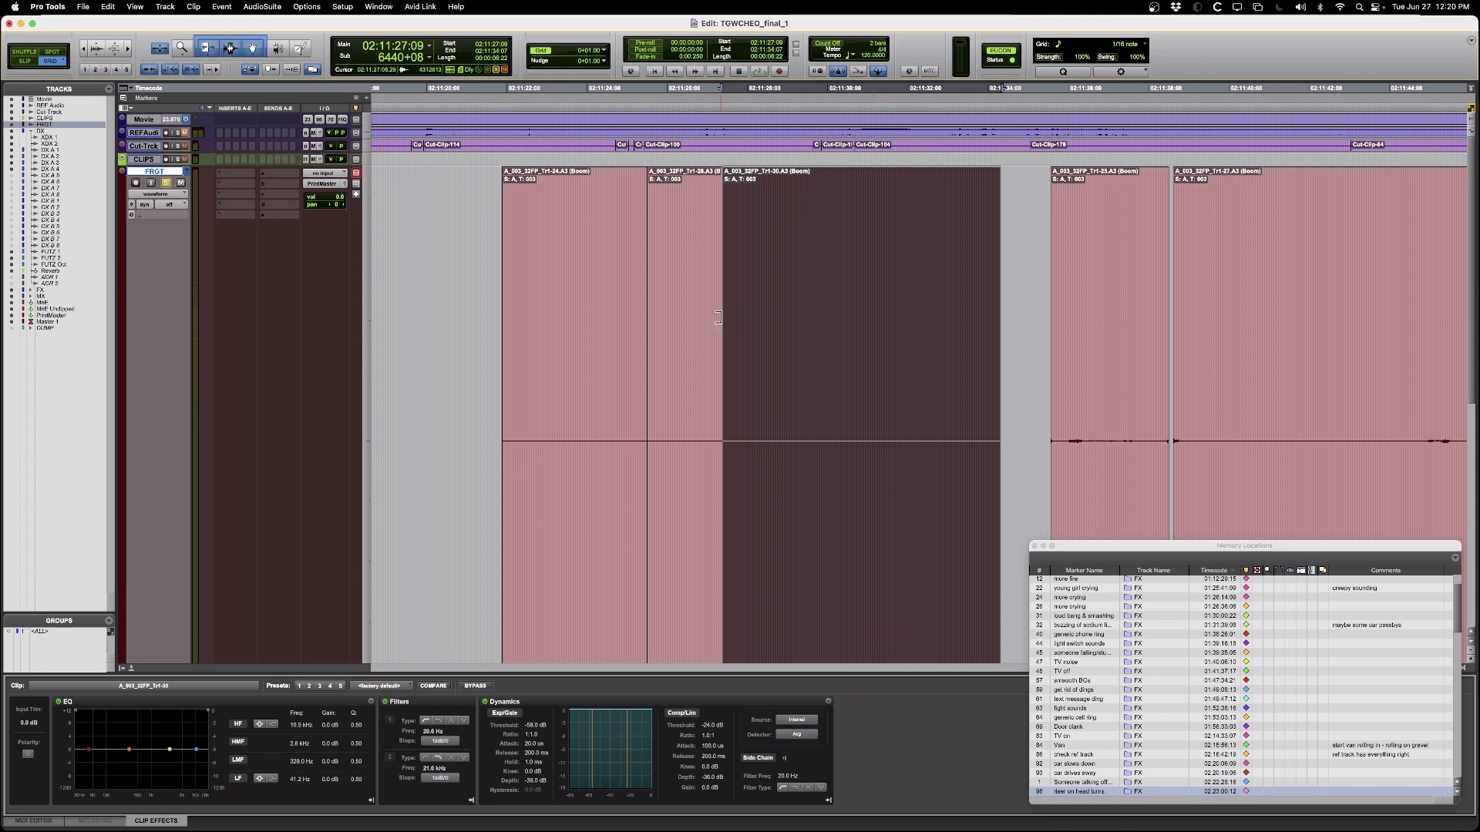
pyautogui.click(683, 331)
pyautogui.press('space')
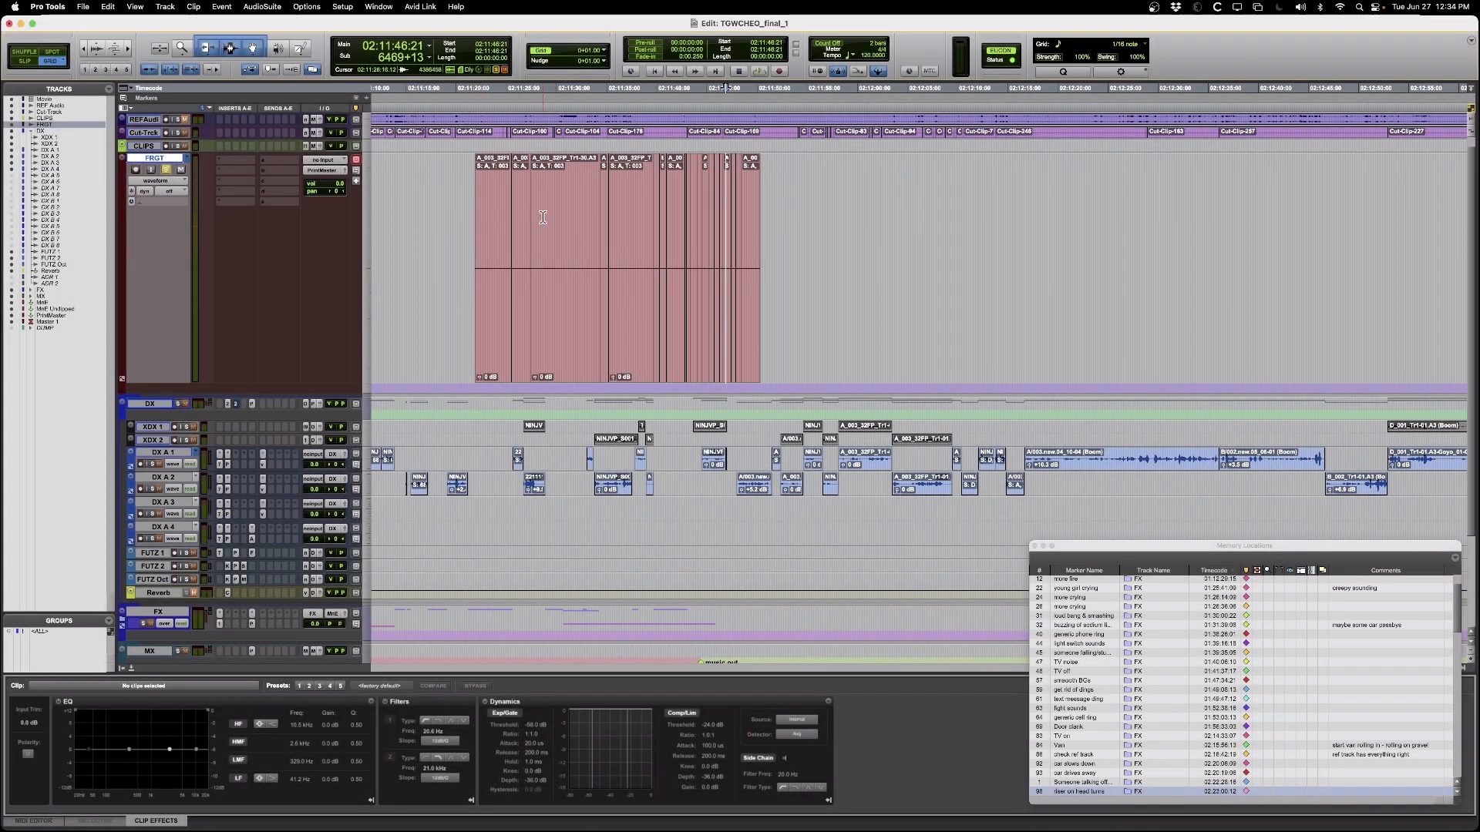
# - Consolidate all the room tone clips on FRGT into one clip and play it back
pyautogui.hscroll(-5, 886, 231)
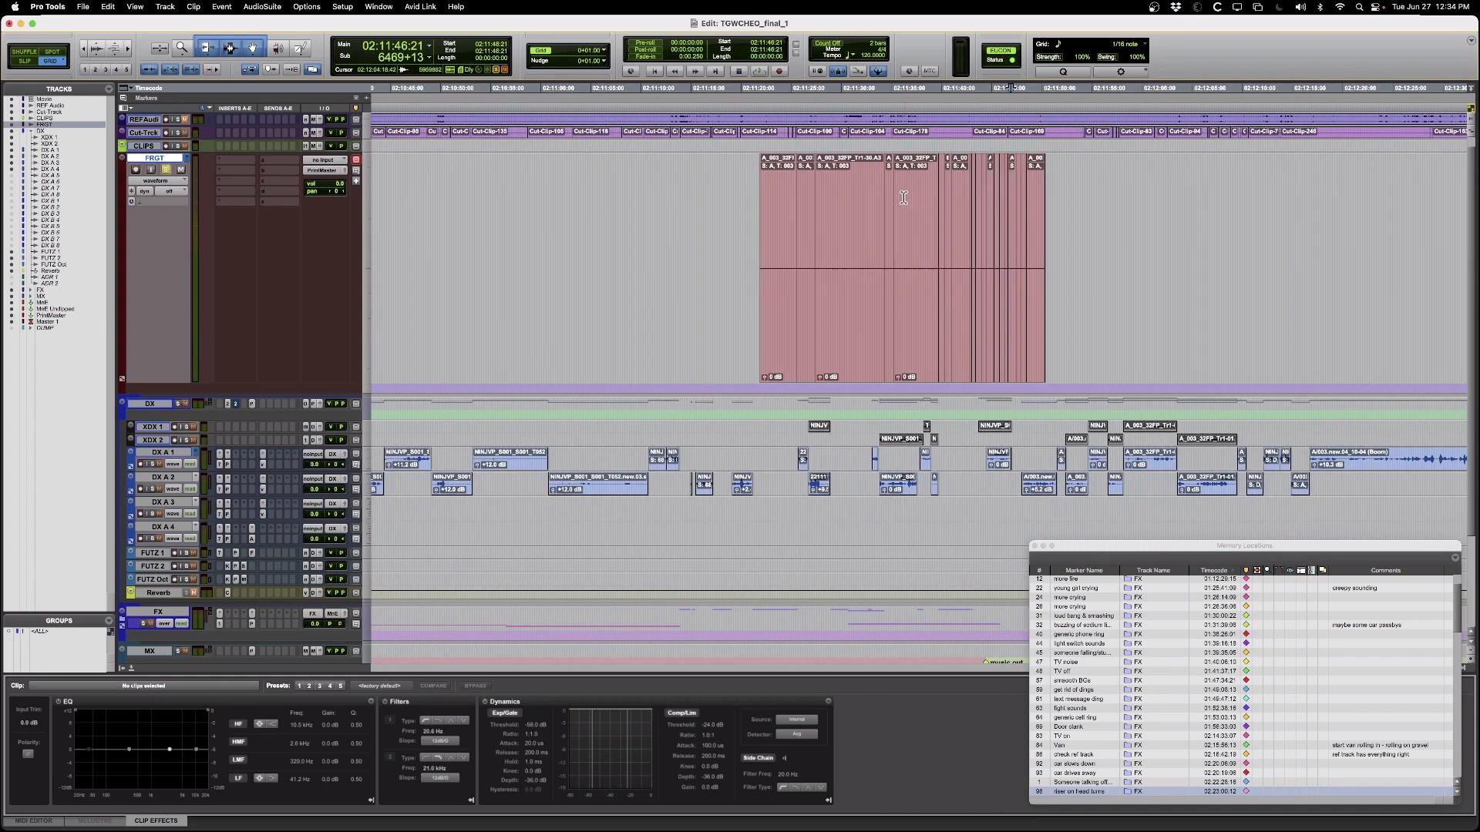
pyautogui.hscroll(1, 847, 308)
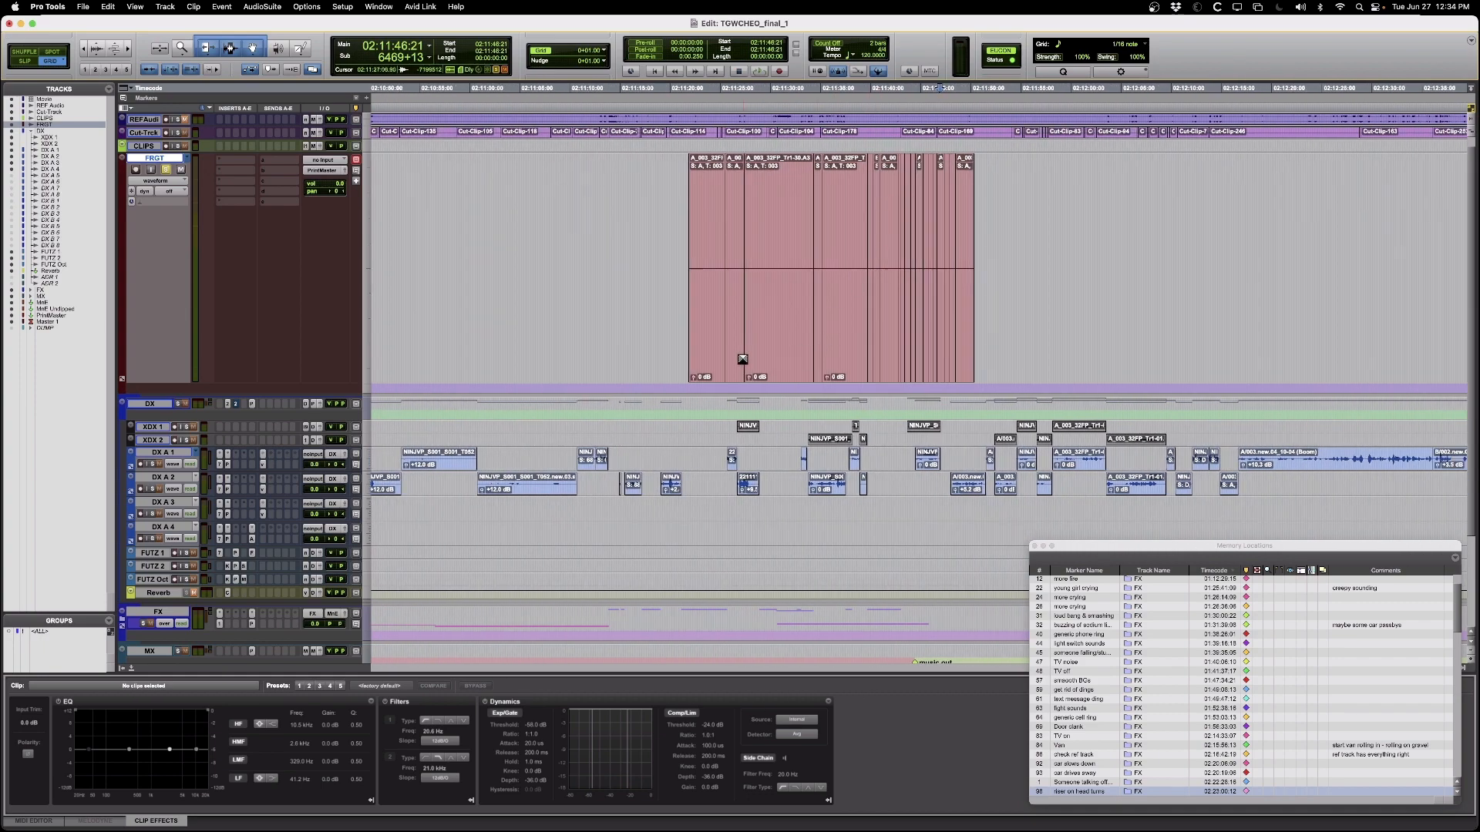
pyautogui.click(707, 335)
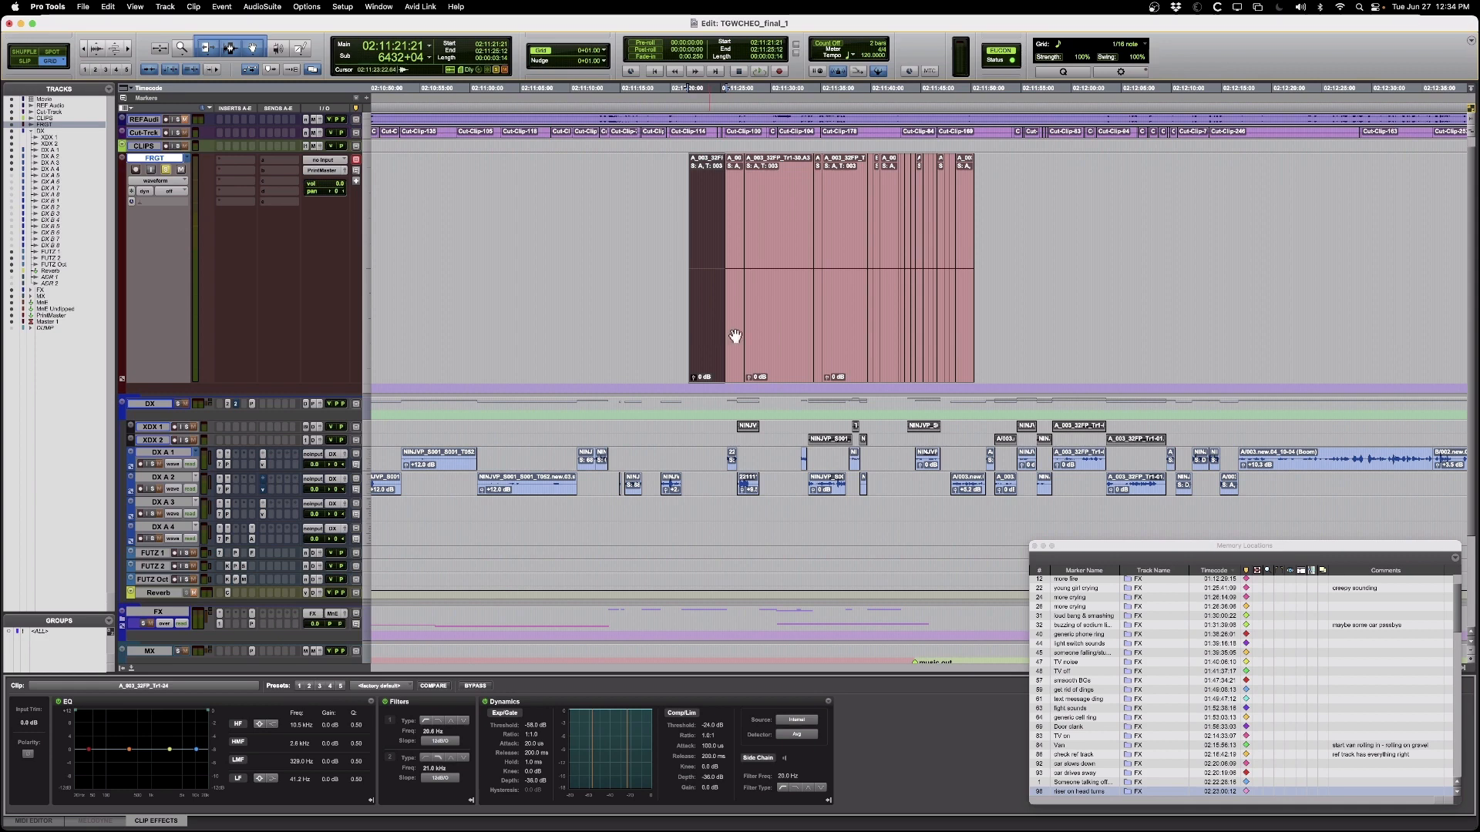
pyautogui.keyDown('shift'); pyautogui.click(965, 348); pyautogui.keyUp('shift')
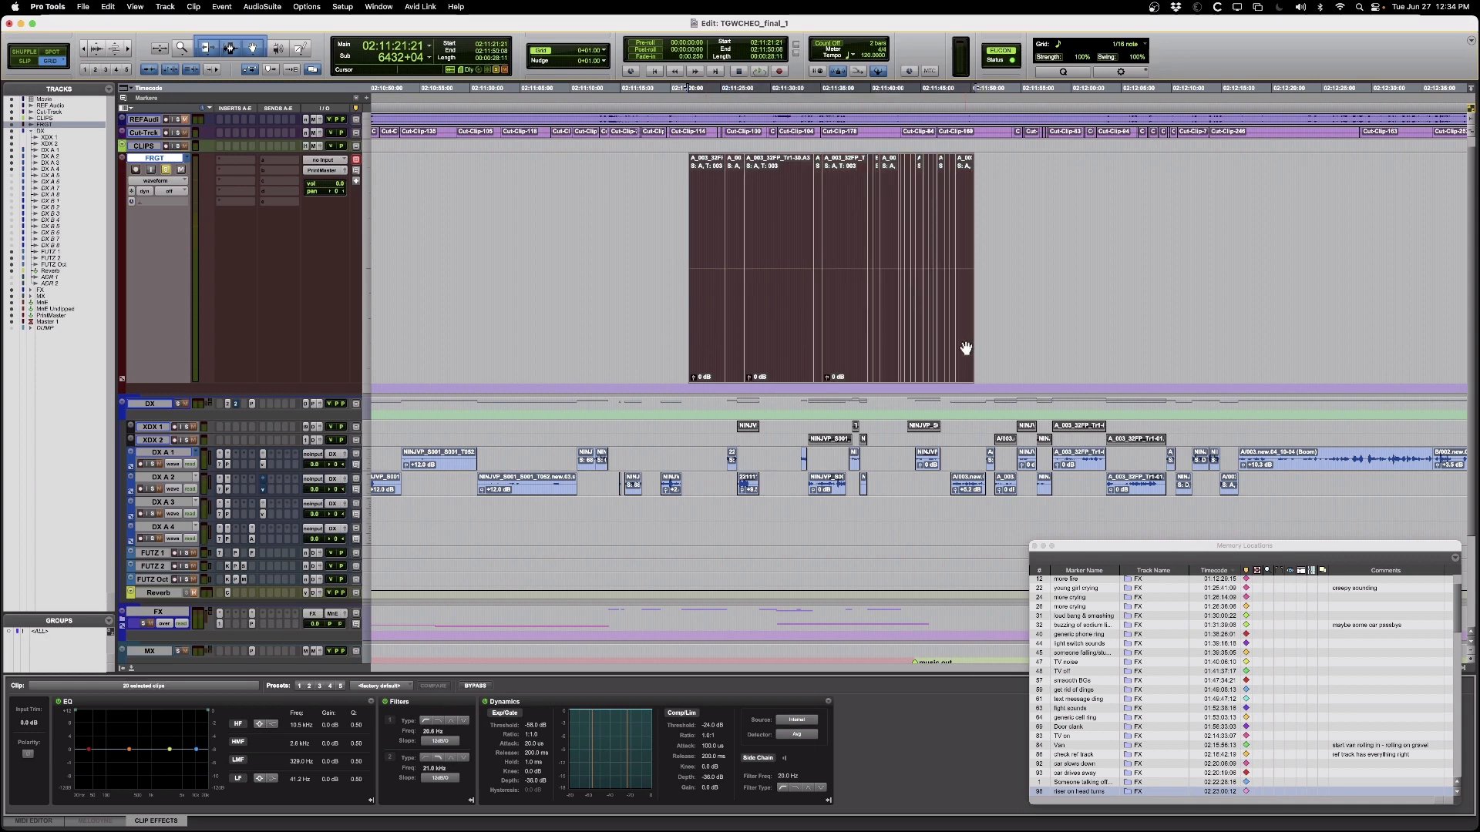
pyautogui.hotkey('alt', 'shift', '3')
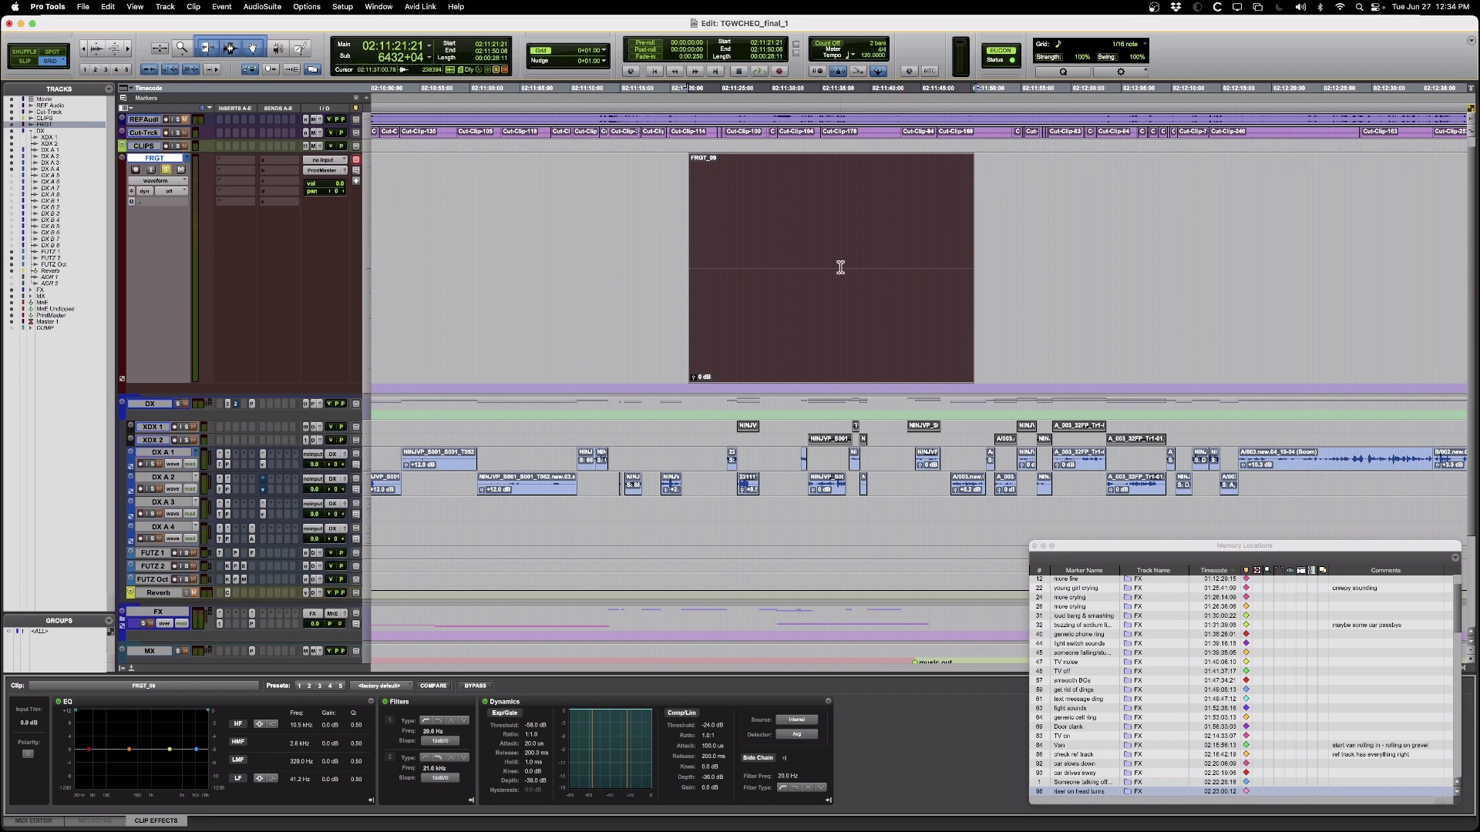
pyautogui.press('space')
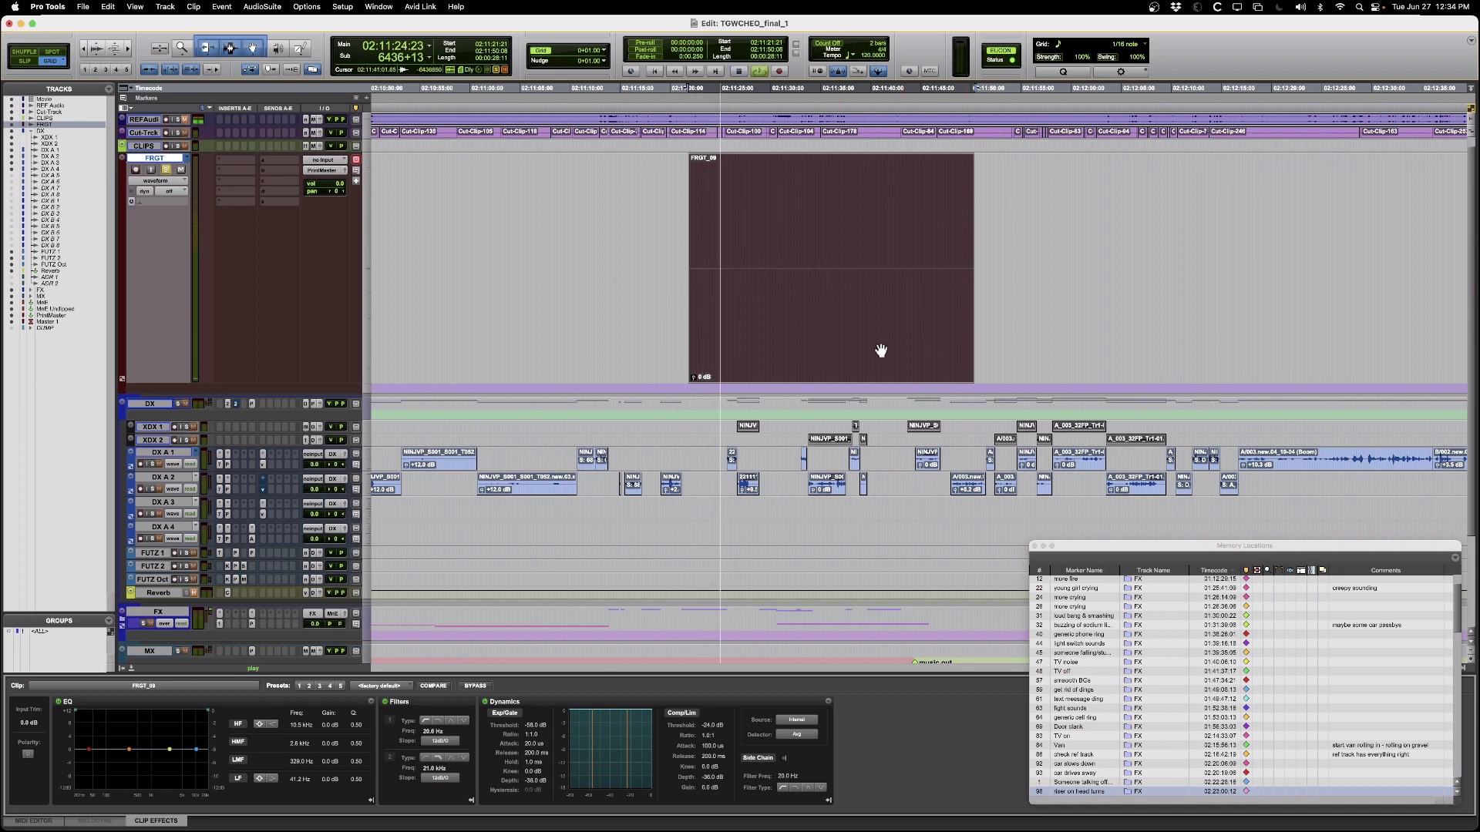
pyautogui.press('space')
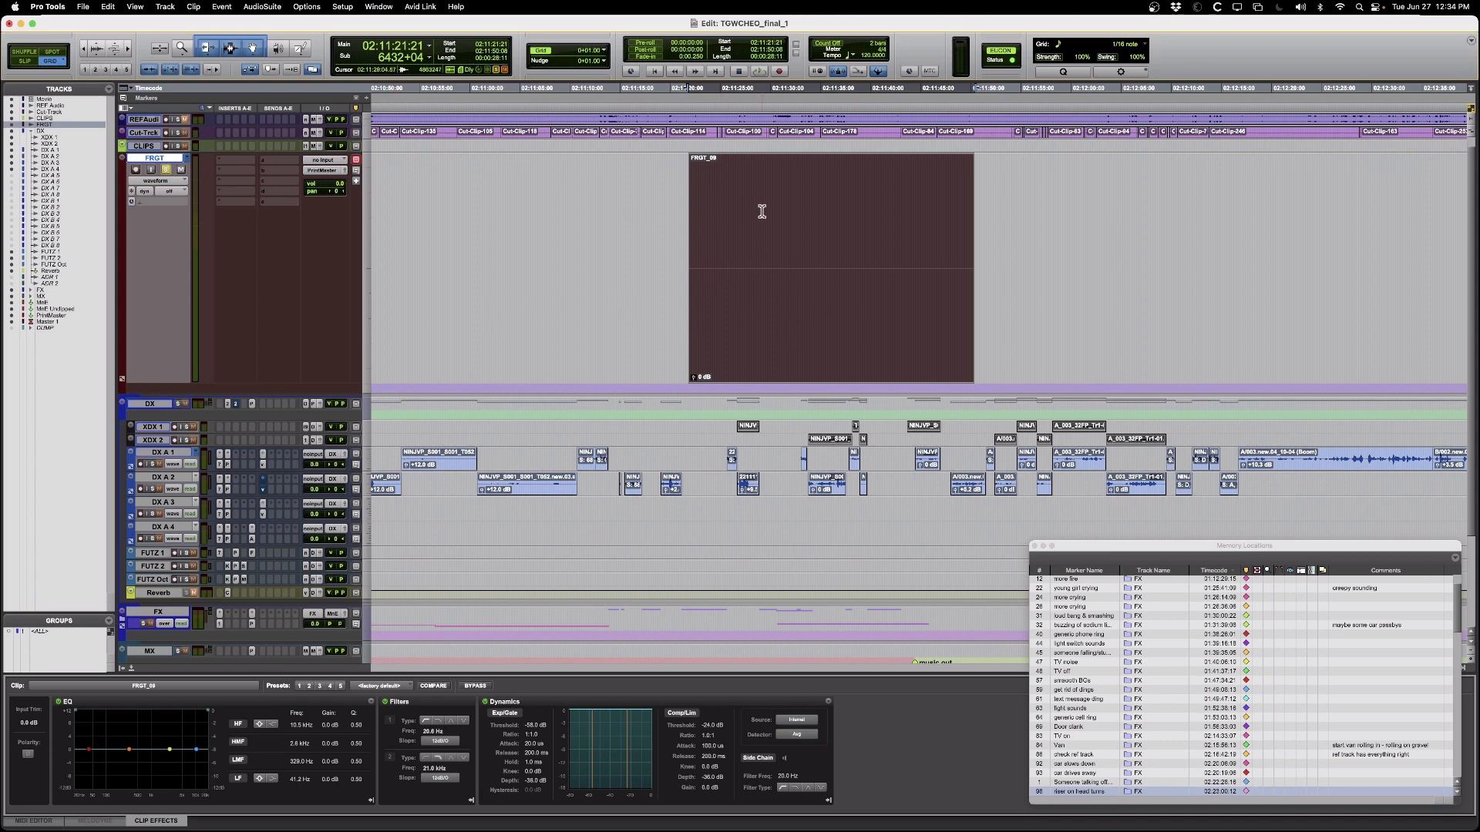
# - Restore the separate clips from the consolidated FRGT clip and consolidate them again
pyautogui.press('super+alt+shift+u')
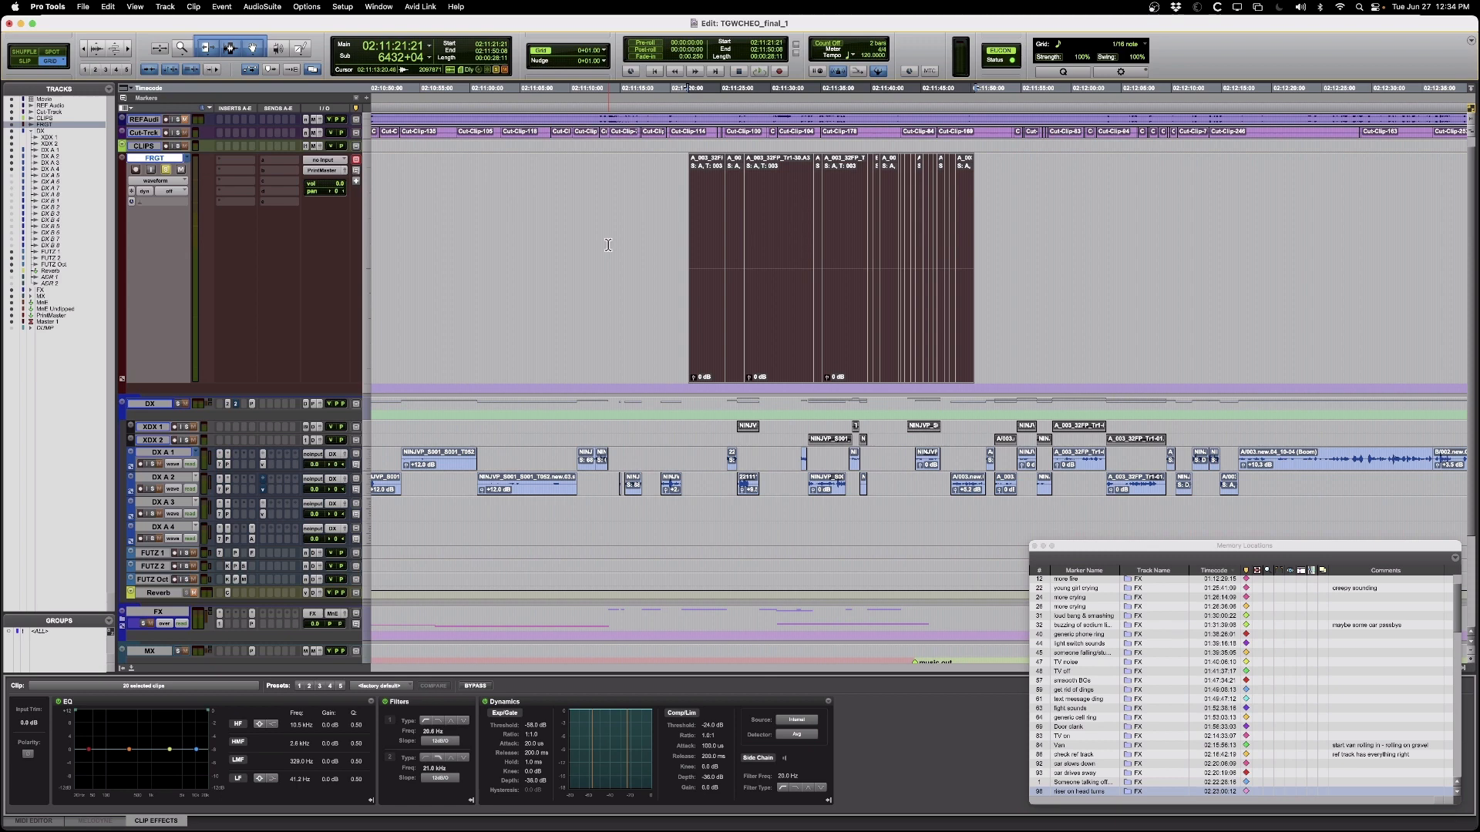
pyautogui.hotkey('alt', 'shift', '3')
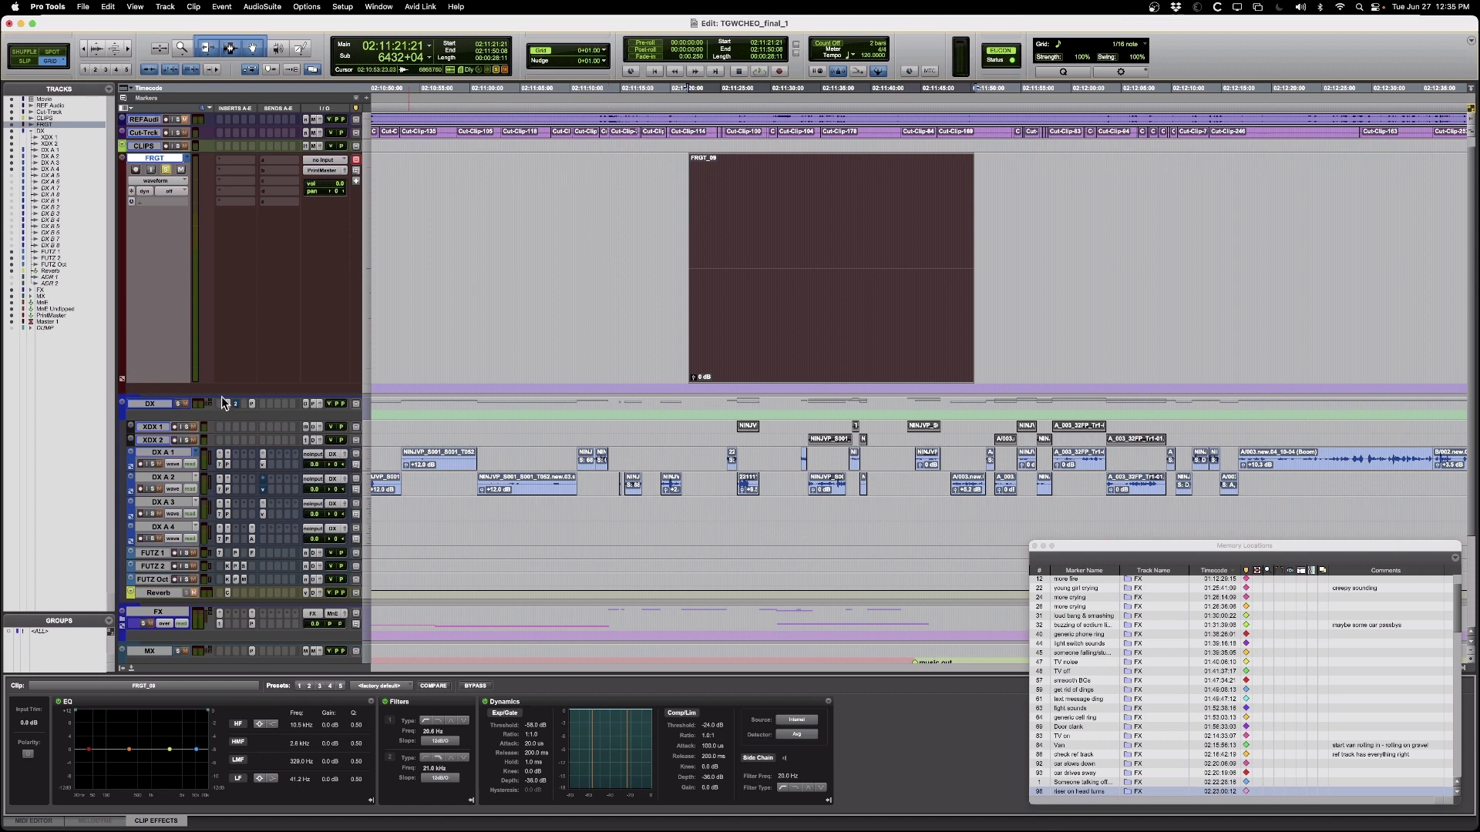
# - Reduce the height of the FRGT track so the dialogue and effects tracks fit below it
pyautogui.moveTo(182, 356); pyautogui.dragTo(193, 217)
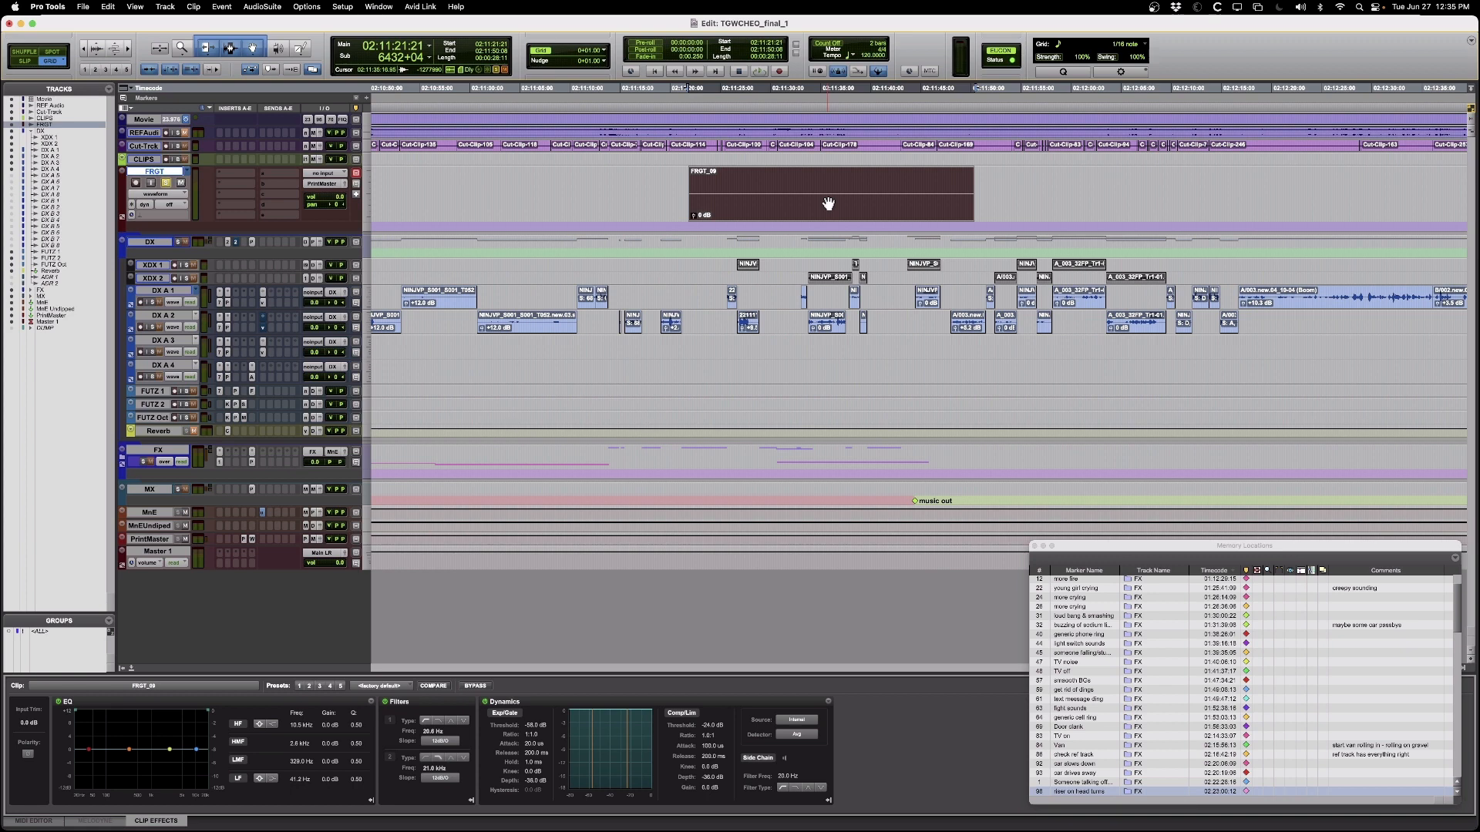
pyautogui.click(1154, 7)
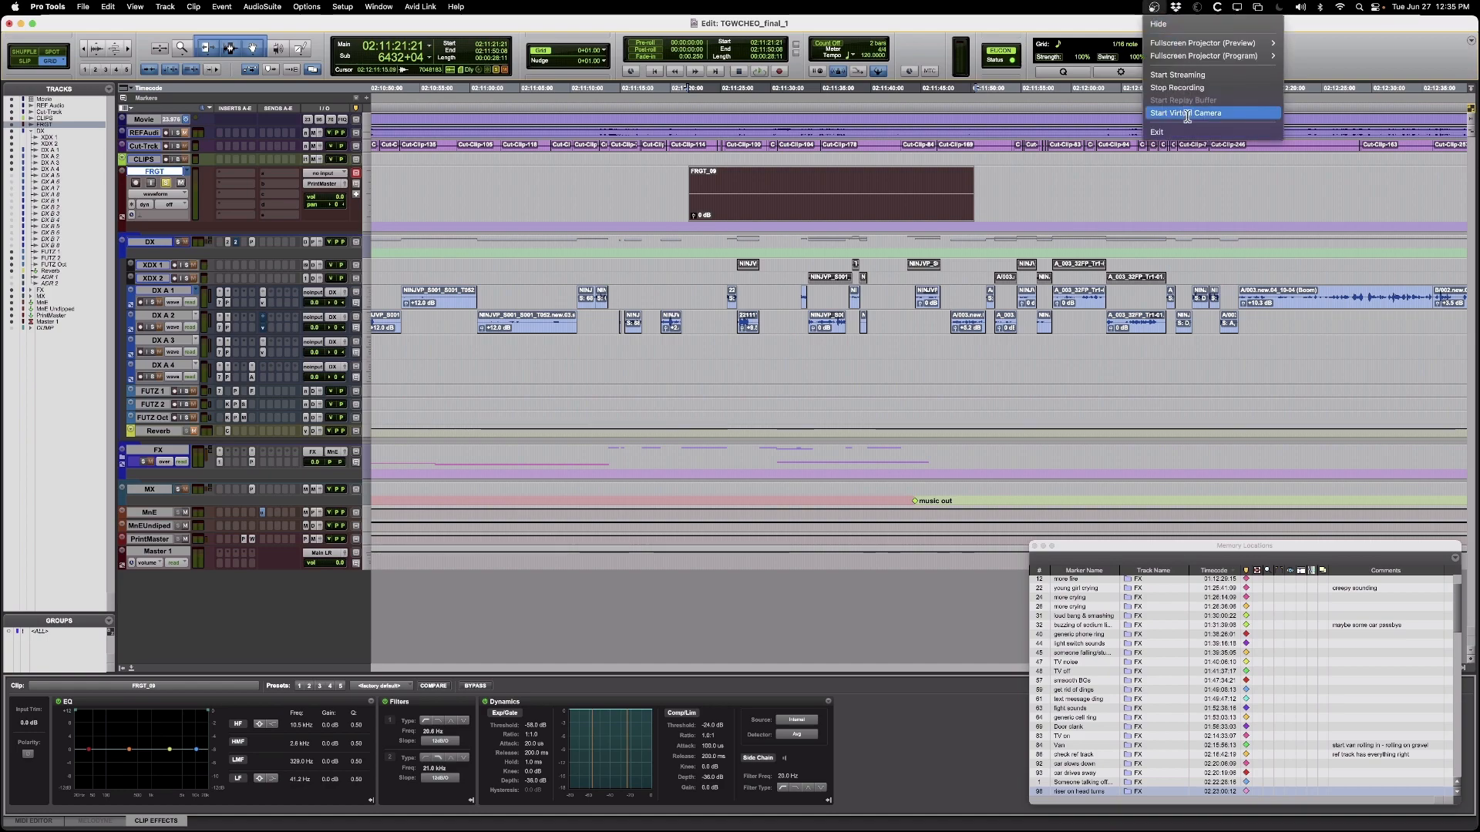
pyautogui.click(1179, 88)
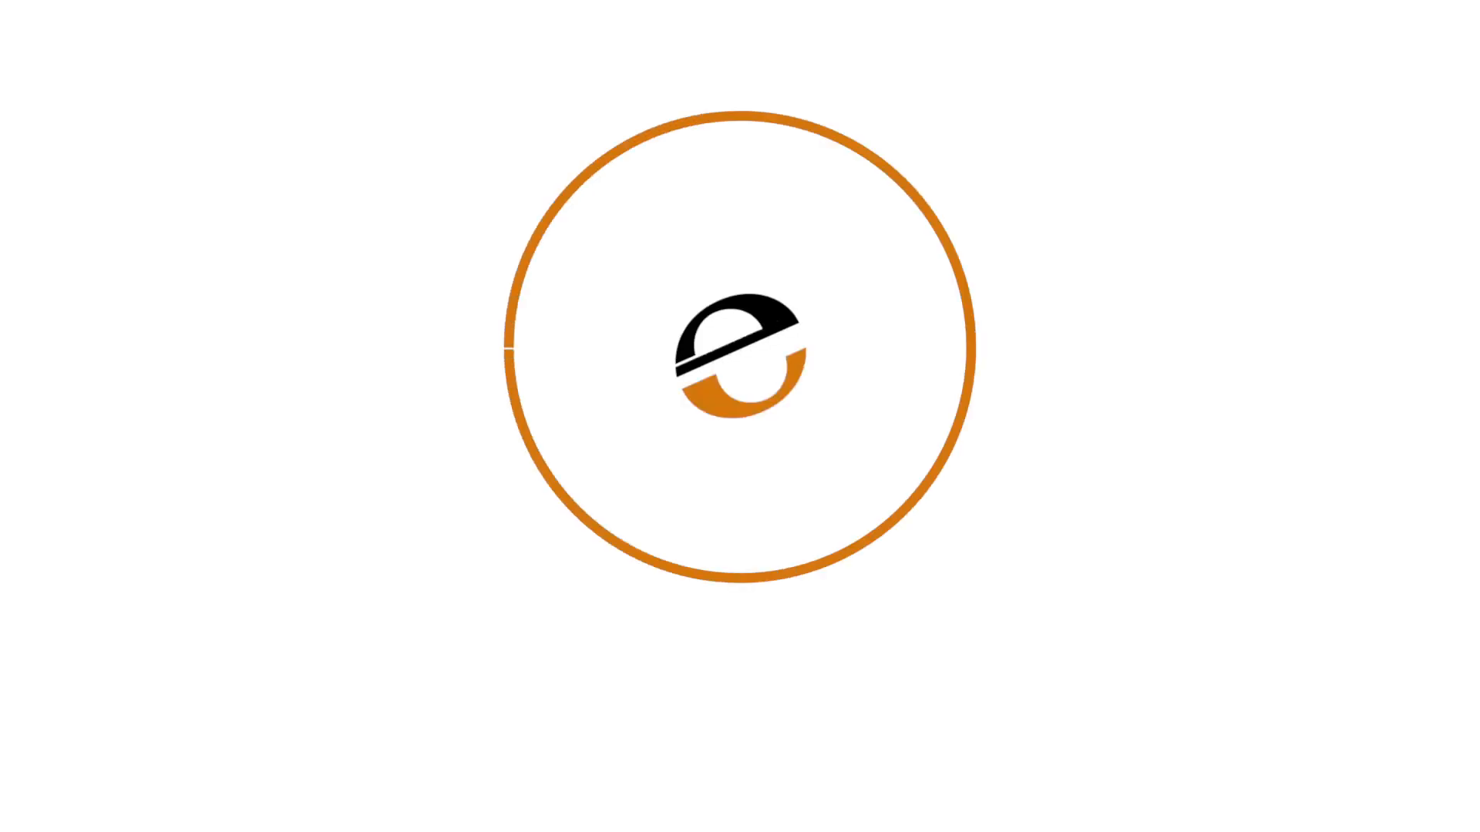